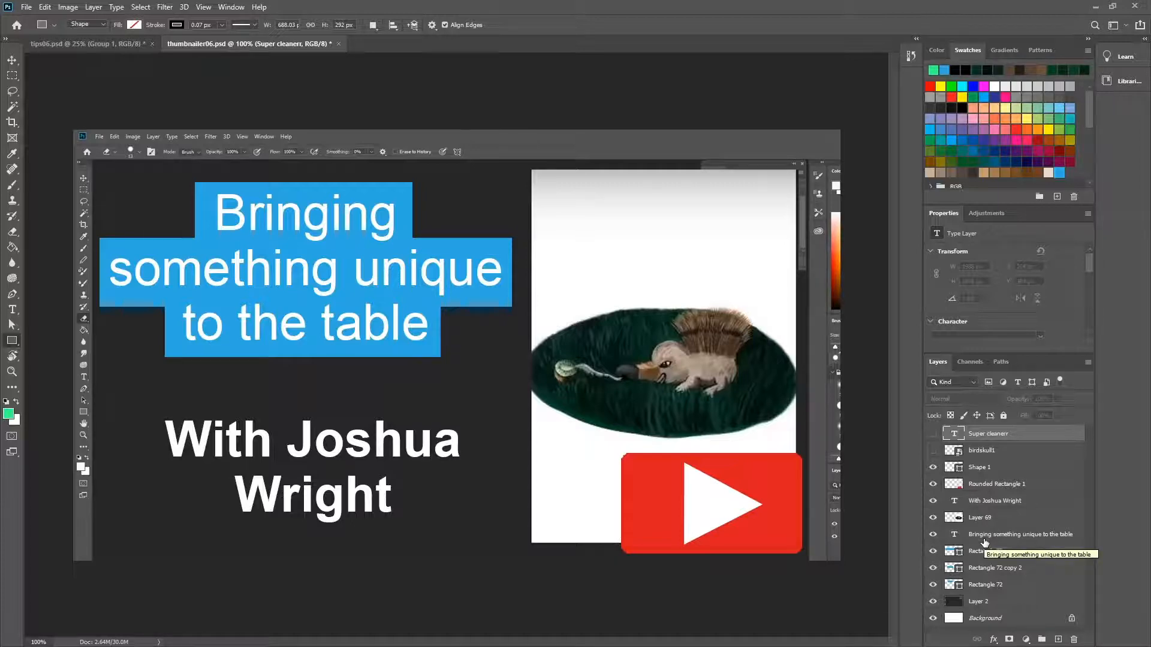
Hide every visible layer except the white Background, from Shape 1 down through Layer 2.
{"action": "left_click", "coordinate": [932, 467]}
{"action": "left_click", "coordinate": [933, 484]}
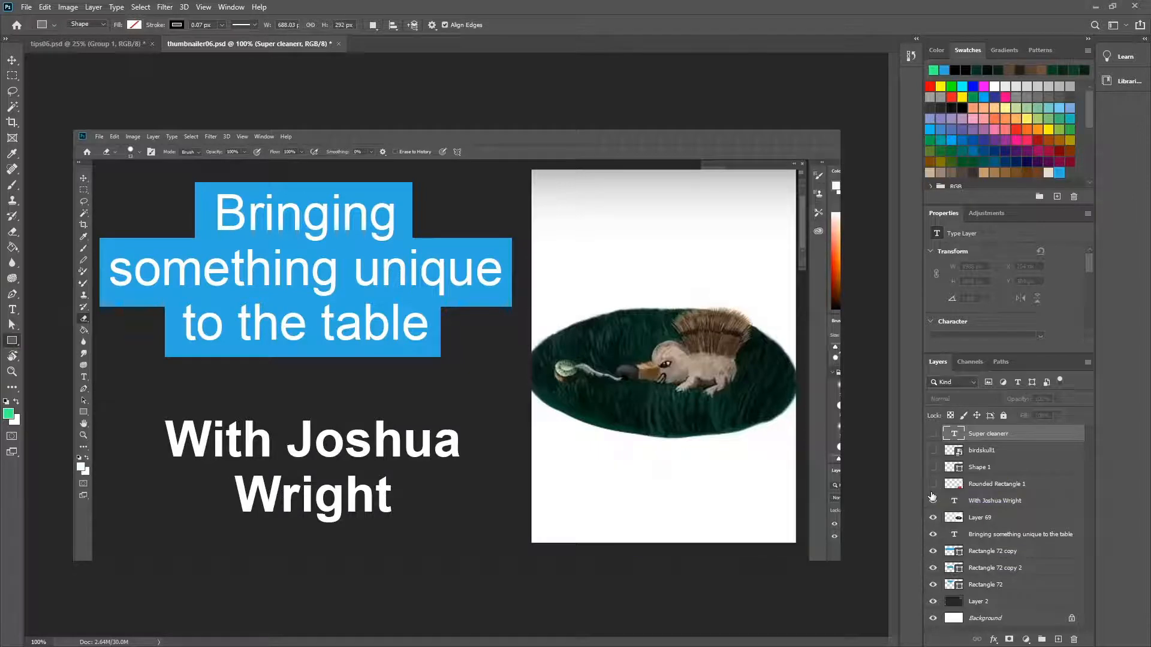
{"action": "left_click", "coordinate": [933, 501]}
{"action": "left_click", "coordinate": [933, 517]}
{"action": "left_click", "coordinate": [933, 535]}
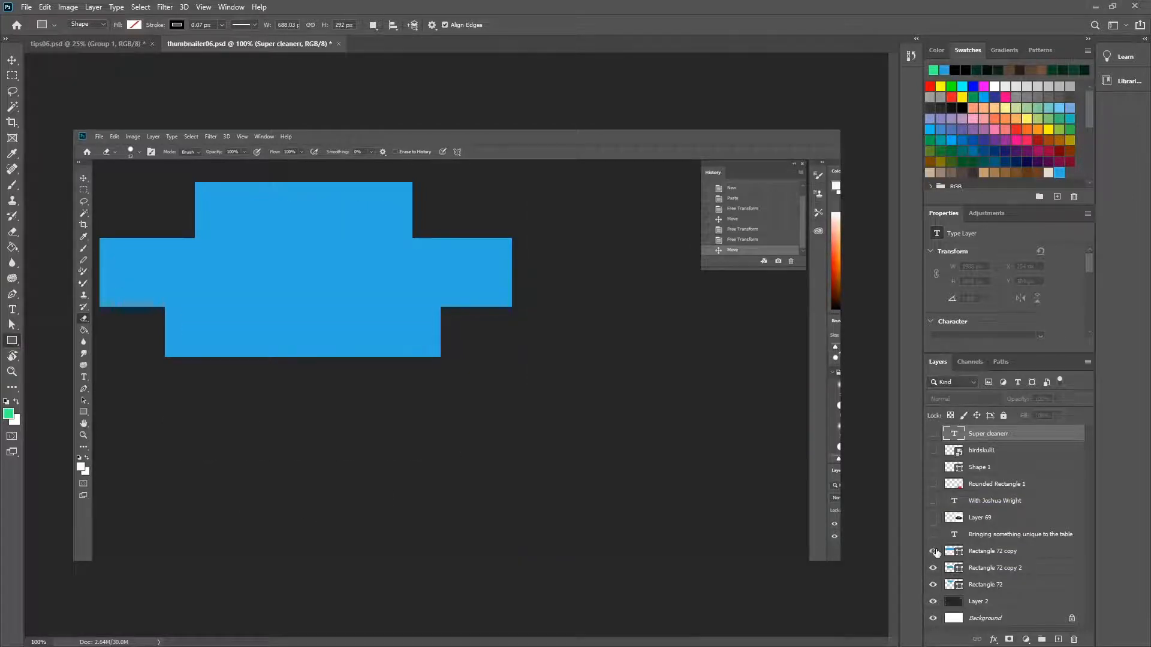
{"action": "left_click", "coordinate": [933, 551]}
{"action": "left_click", "coordinate": [933, 568]}
{"action": "left_click", "coordinate": [933, 585]}
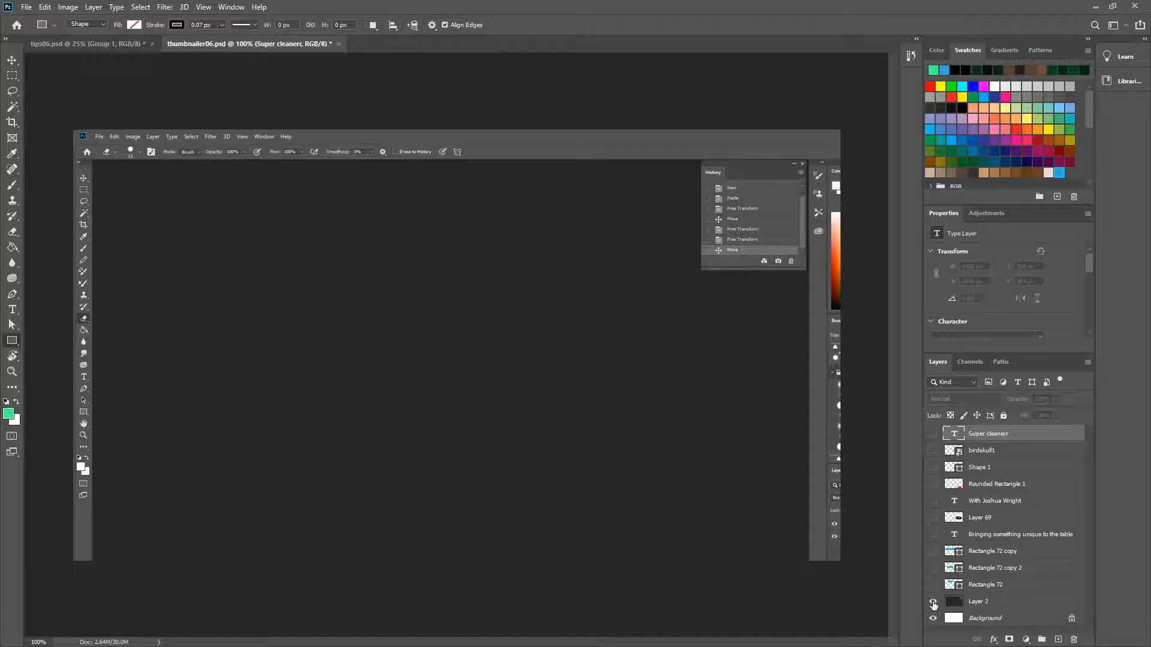
{"action": "left_click", "coordinate": [934, 603]}
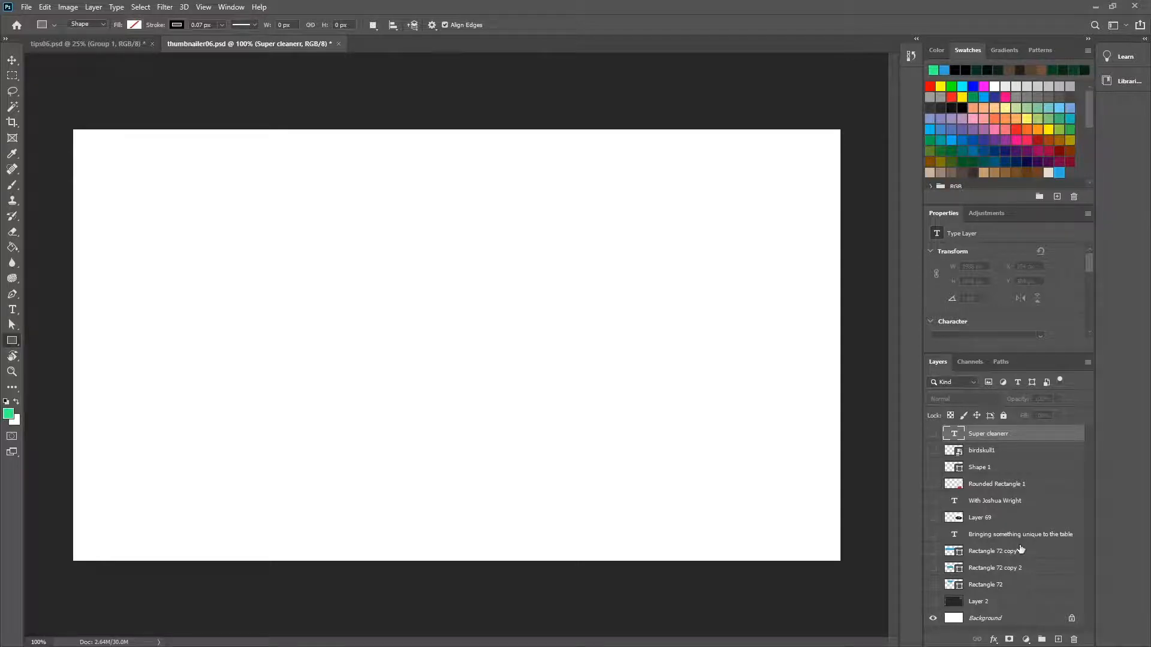
Show the "Bringing something unique to the table" text, the three blue rectangle layers behind it, and Layer 2.
{"action": "left_click", "coordinate": [934, 534]}
{"action": "left_click", "coordinate": [934, 553]}
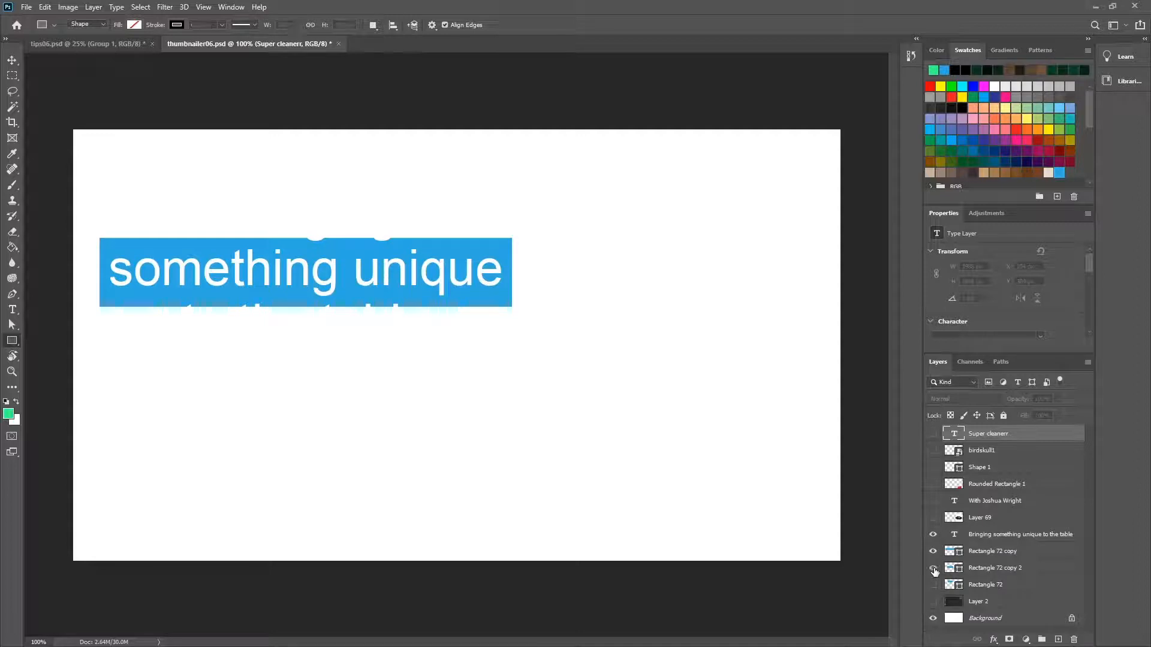
{"action": "left_click", "coordinate": [934, 569]}
{"action": "left_click", "coordinate": [934, 585]}
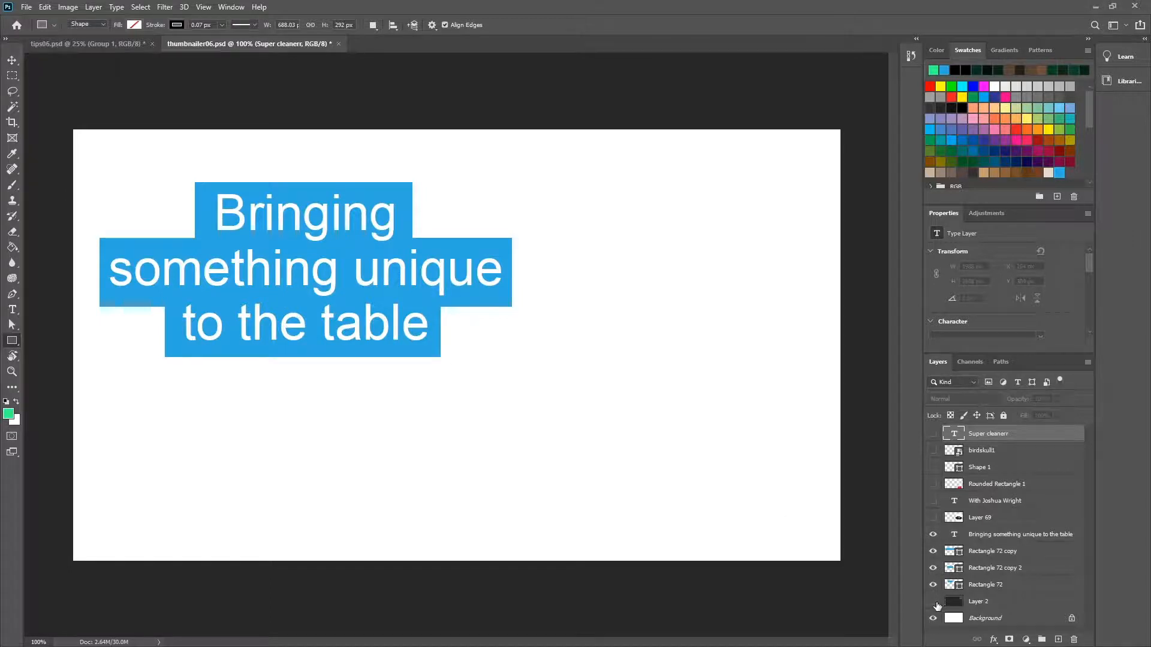
{"action": "left_click", "coordinate": [934, 602]}
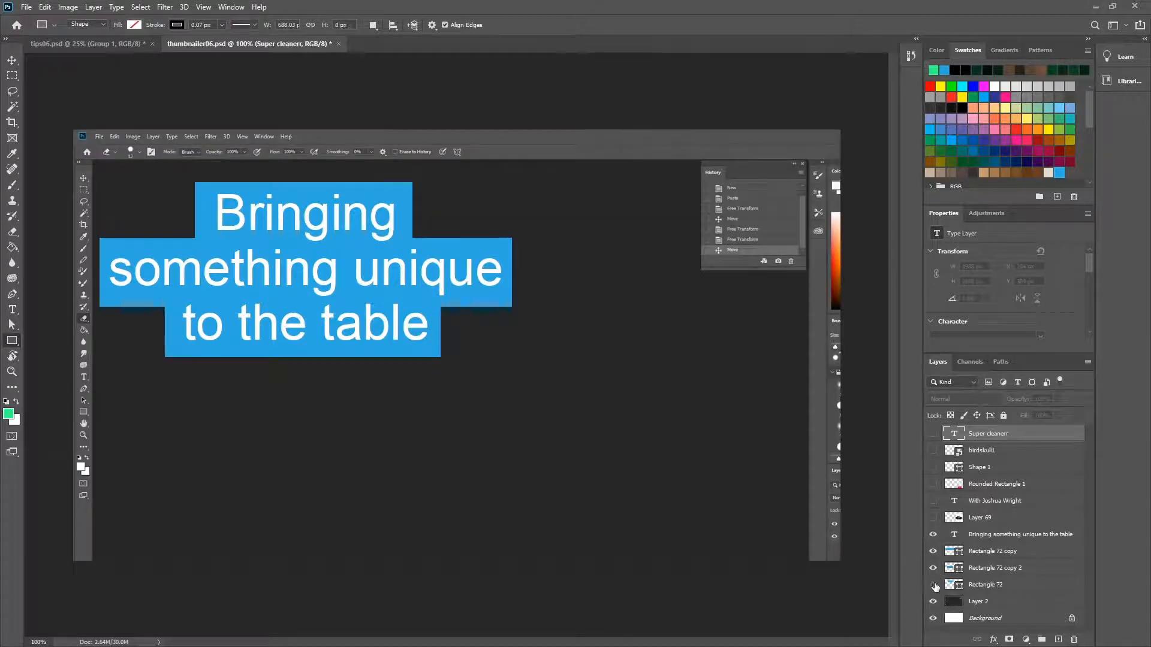
Hide the three blue rectangle layers behind the title and show the bold text layer with the presenter's name.
{"action": "left_click", "coordinate": [933, 584]}
{"action": "left_click", "coordinate": [933, 568]}
{"action": "left_click", "coordinate": [934, 550]}
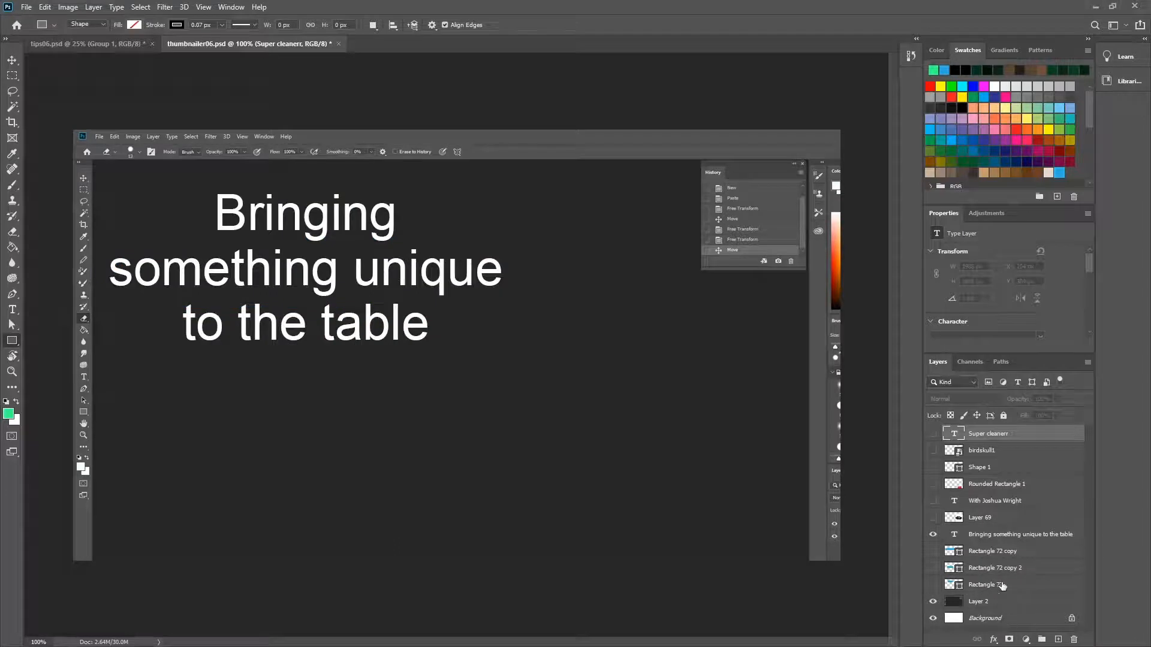
{"action": "left_click", "coordinate": [933, 502]}
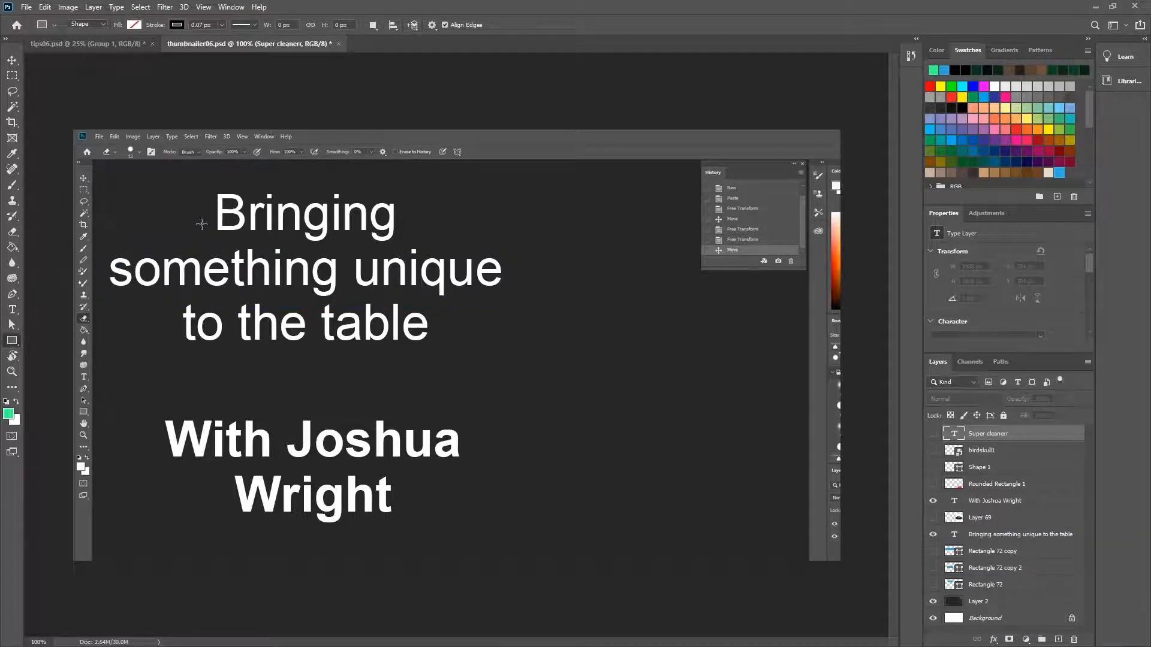
Draw a red rectangle without stroke, about 391 × 104 px, around "Bringing" and place its layer directly beneath the title text.
{"action": "left_click_drag", "start_coordinate": [192, 185], "coordinate": [427, 246]}
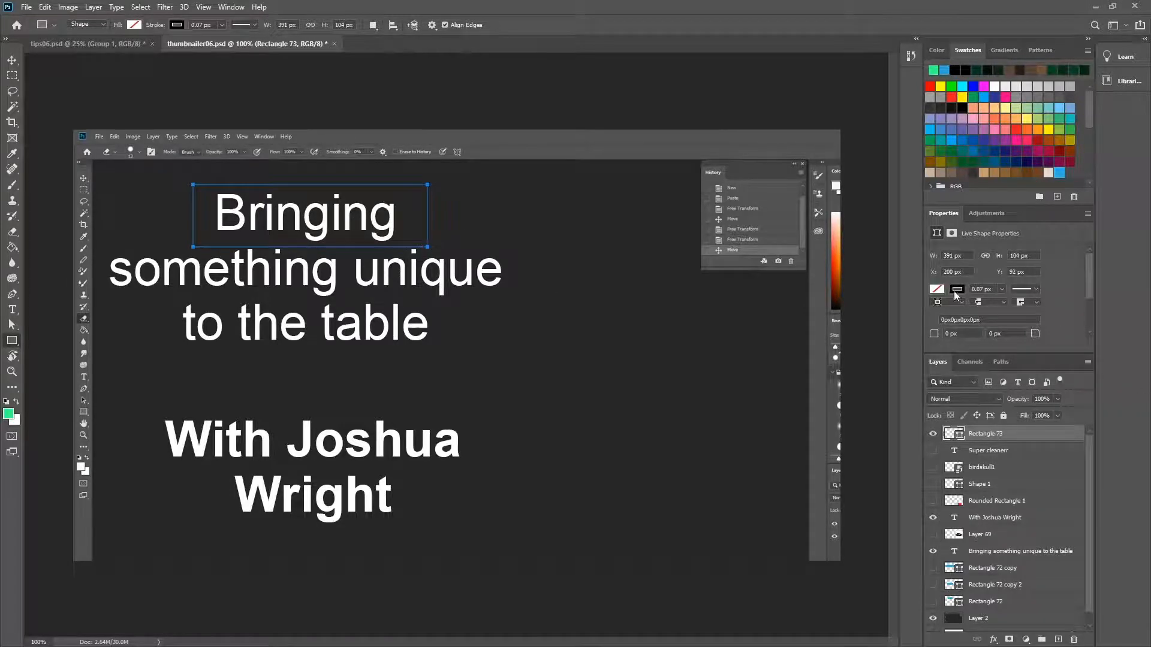
{"action": "left_click", "coordinate": [957, 289]}
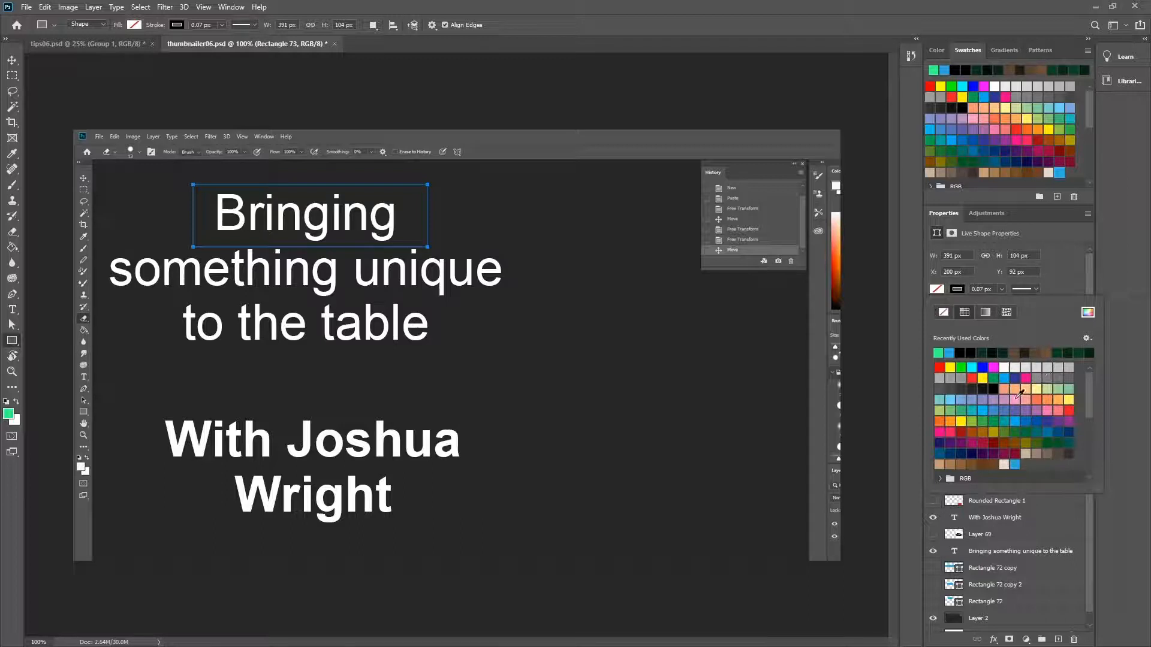
{"action": "left_click", "coordinate": [961, 289]}
{"action": "left_click", "coordinate": [960, 289]}
{"action": "left_click", "coordinate": [946, 314]}
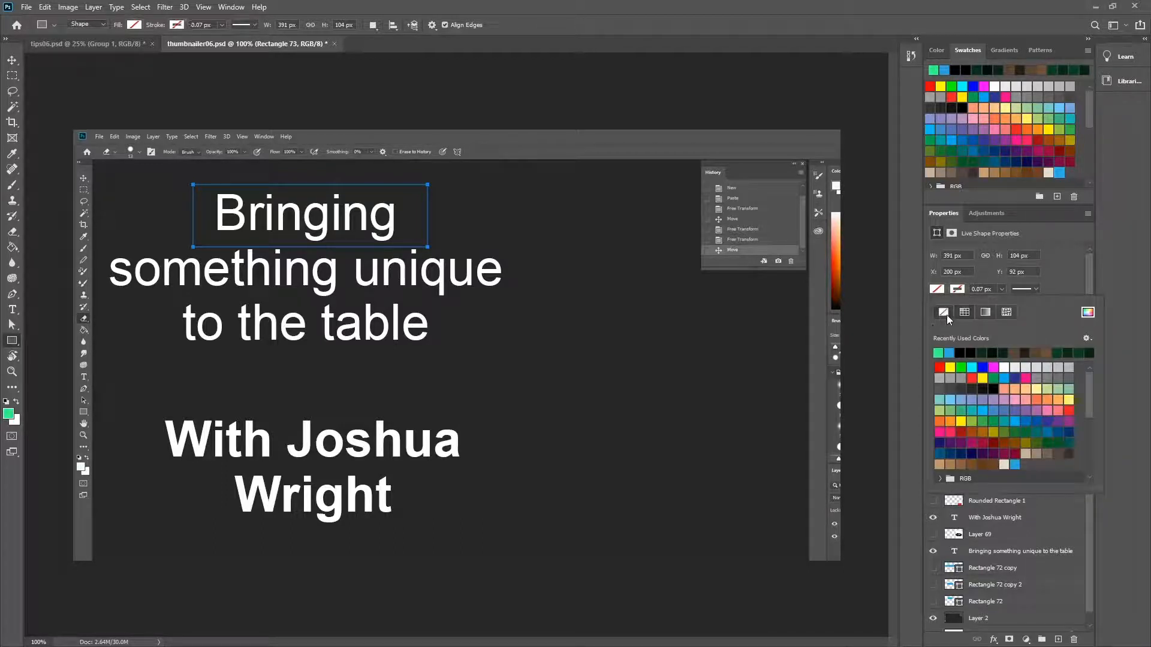
{"action": "left_click", "coordinate": [973, 379]}
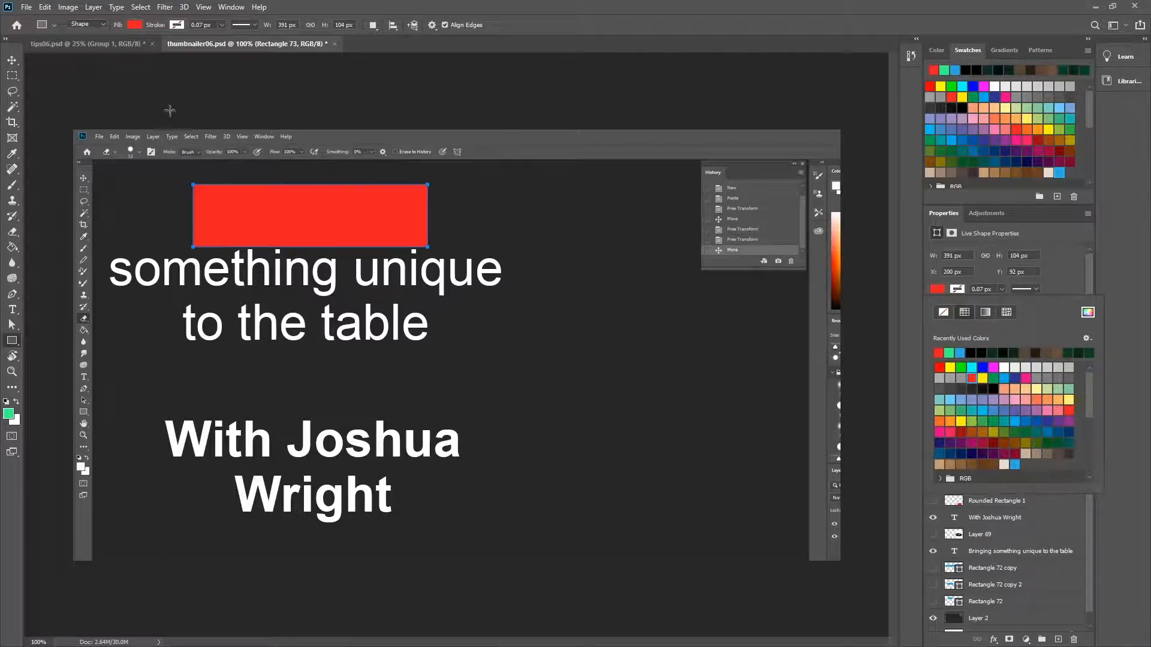
{"action": "left_click", "coordinate": [12, 60]}
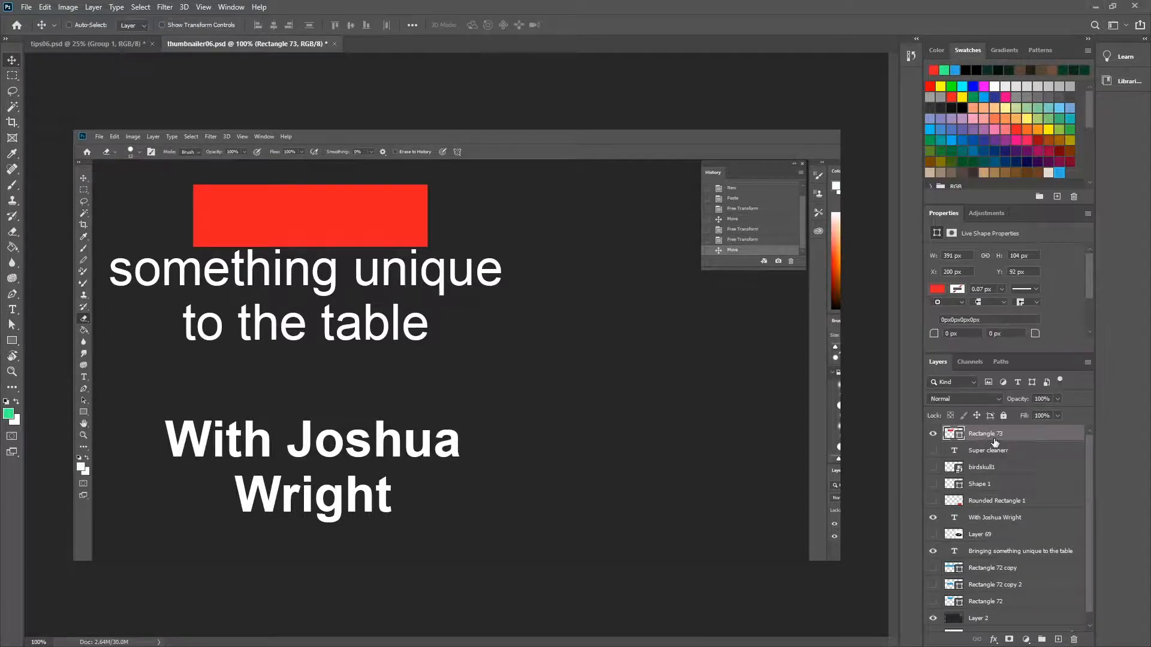
{"action": "left_click_drag", "start_coordinate": [995, 442], "coordinate": [1008, 556]}
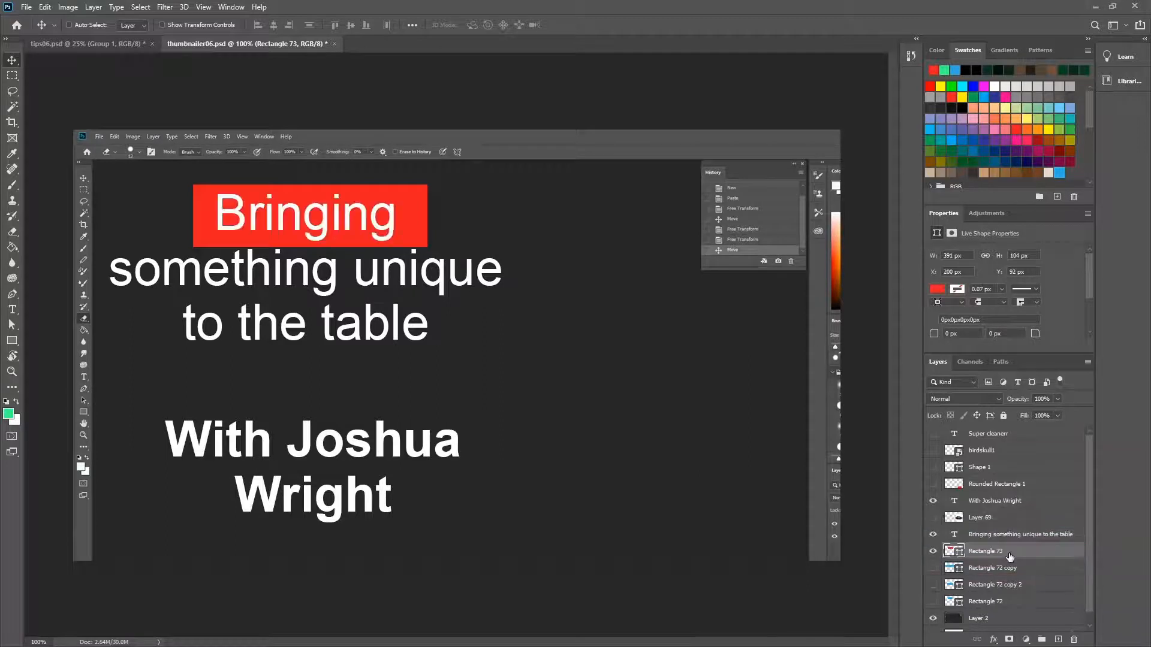
Hide the red rectangle, both title texts and Layer 2, and show the "Super cleanerr" text layer.
{"action": "left_click", "coordinate": [933, 551]}
{"action": "left_click", "coordinate": [932, 534]}
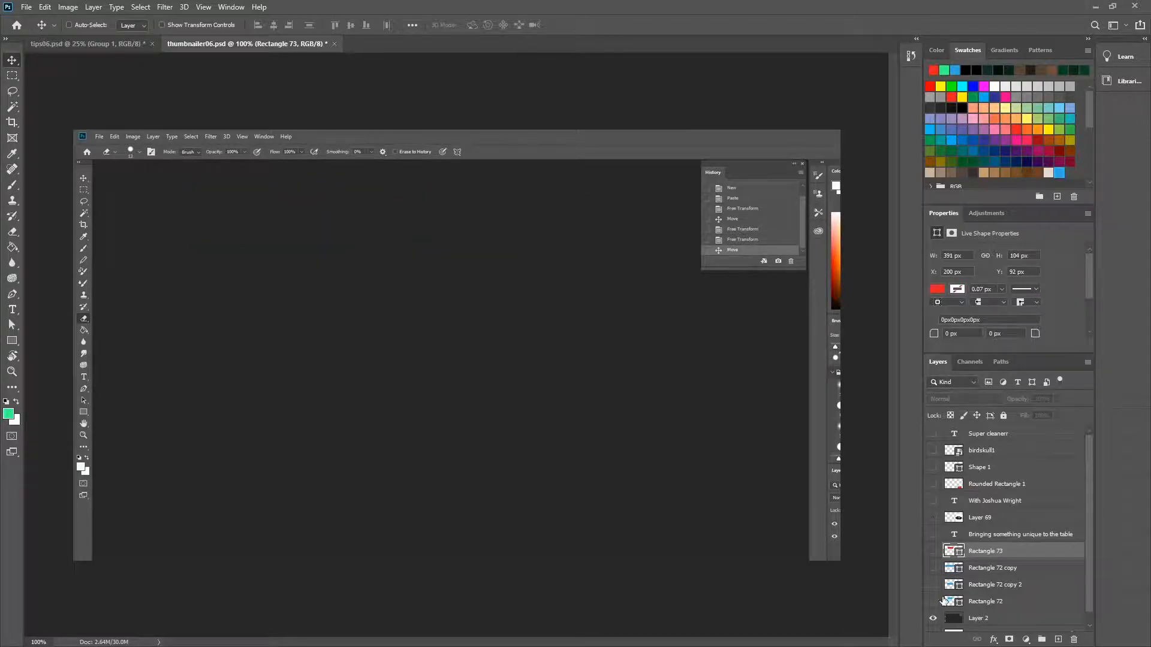
{"action": "left_click", "coordinate": [933, 618]}
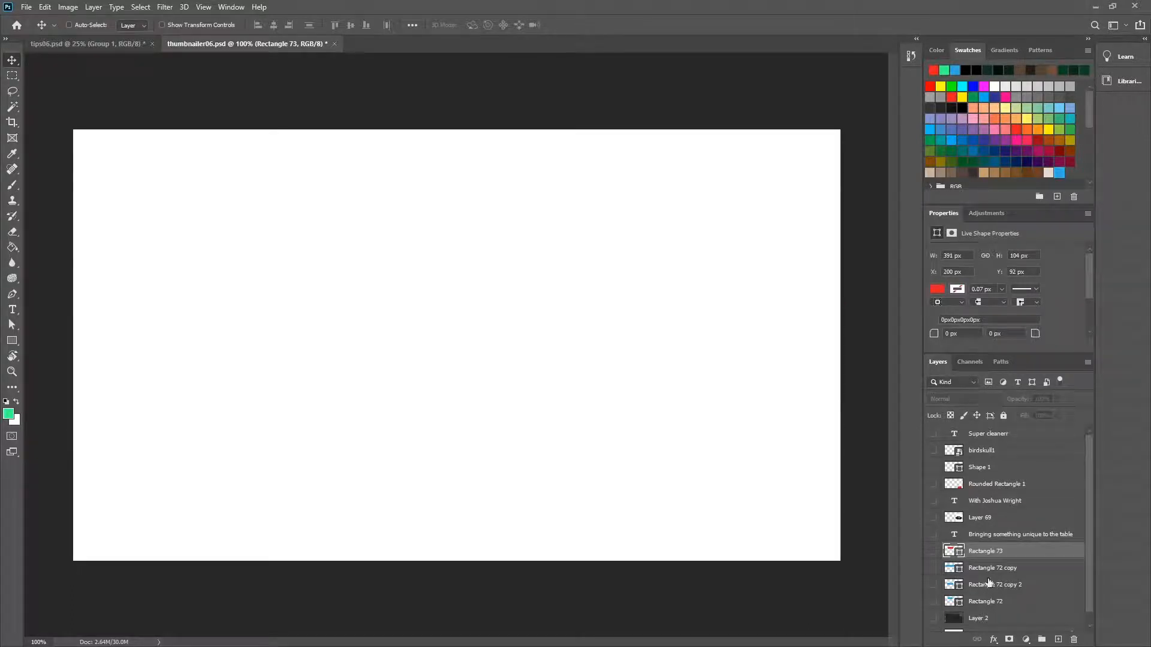
{"action": "left_click", "coordinate": [933, 433]}
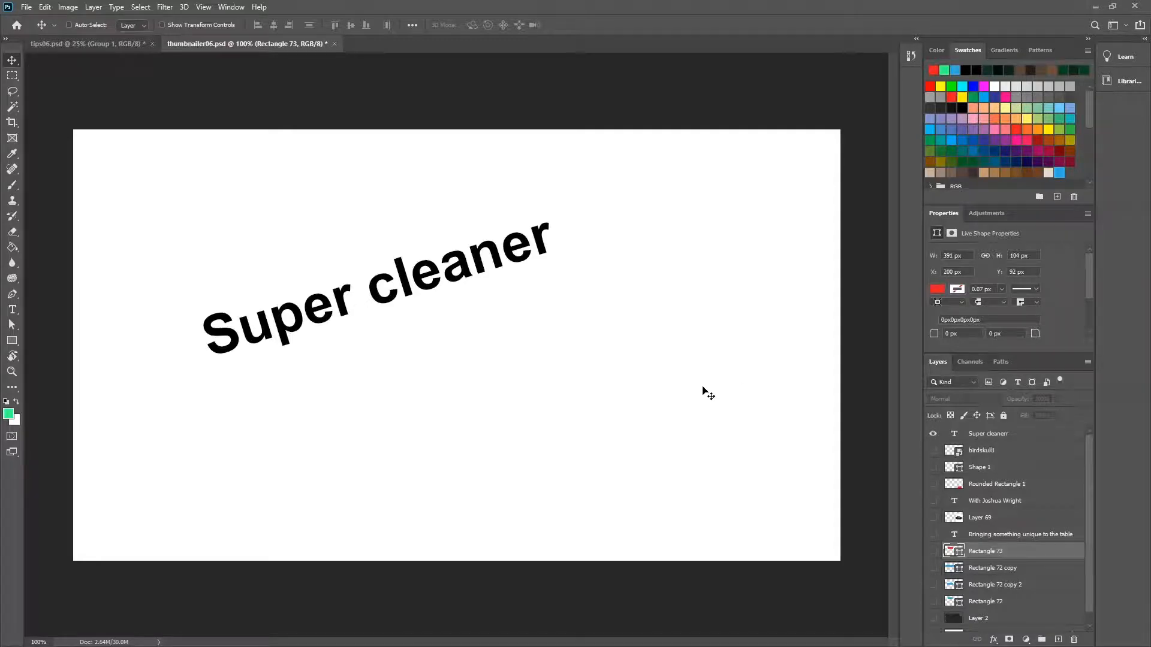
Draw a red rectangle about 683 × 125 px behind the "Super cleanerr" text and shift it slightly up to about X 205, Y 266 px.
{"action": "left_click", "coordinate": [12, 340]}
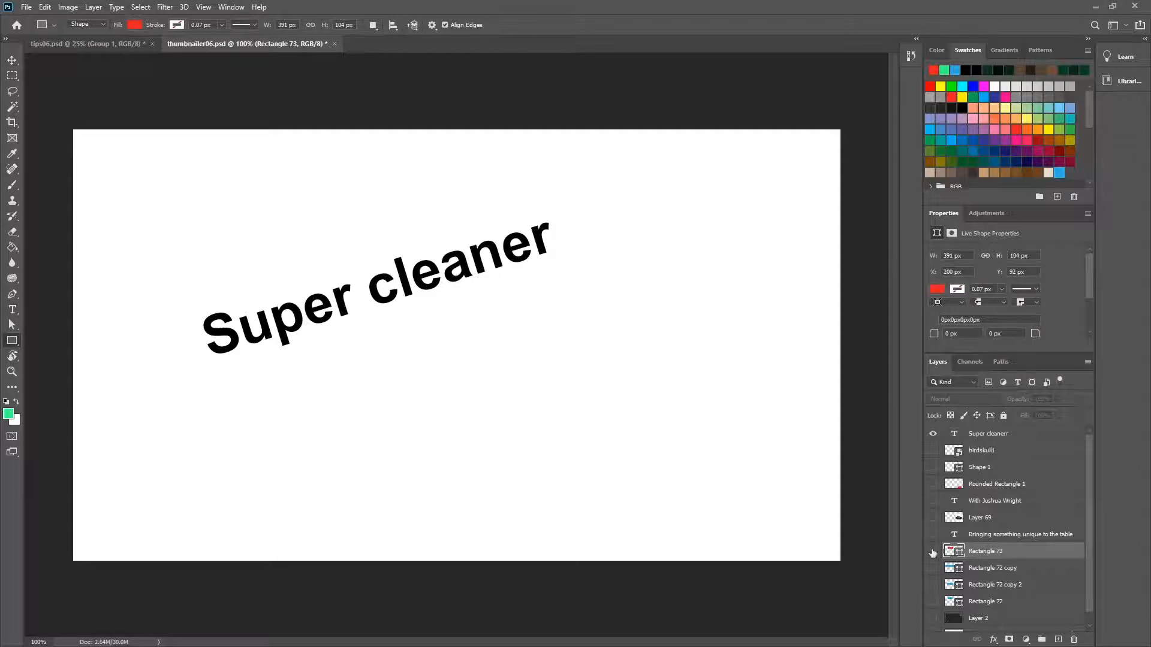
{"action": "left_click_drag", "start_coordinate": [188, 302], "coordinate": [597, 377]}
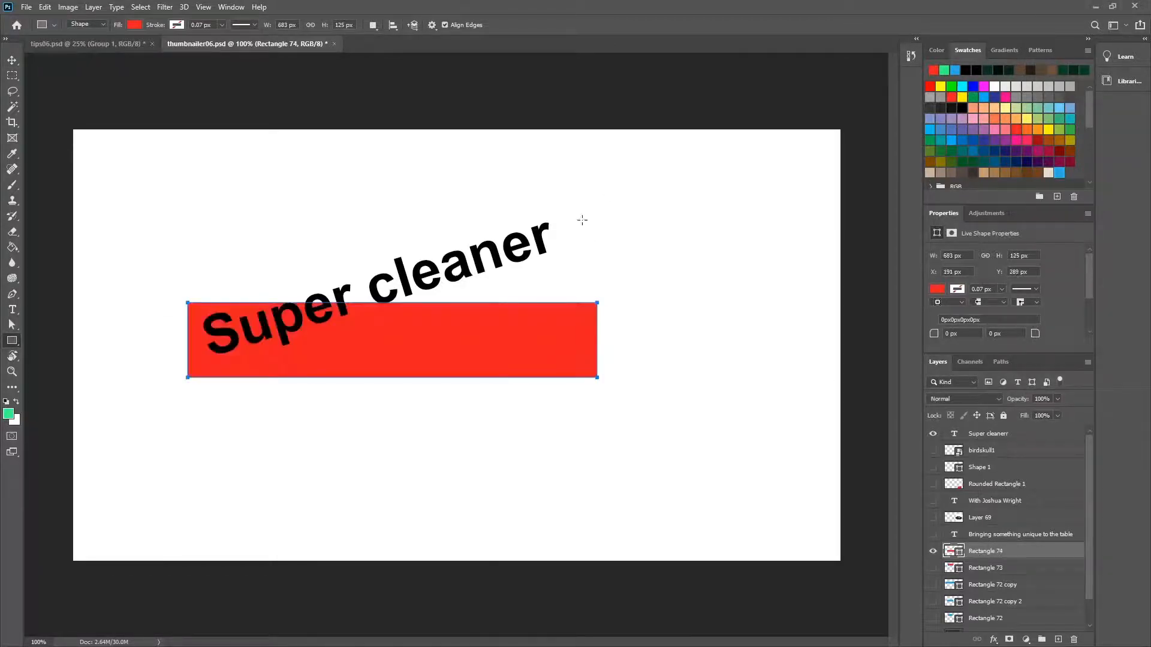
{"action": "left_click", "coordinate": [12, 60]}
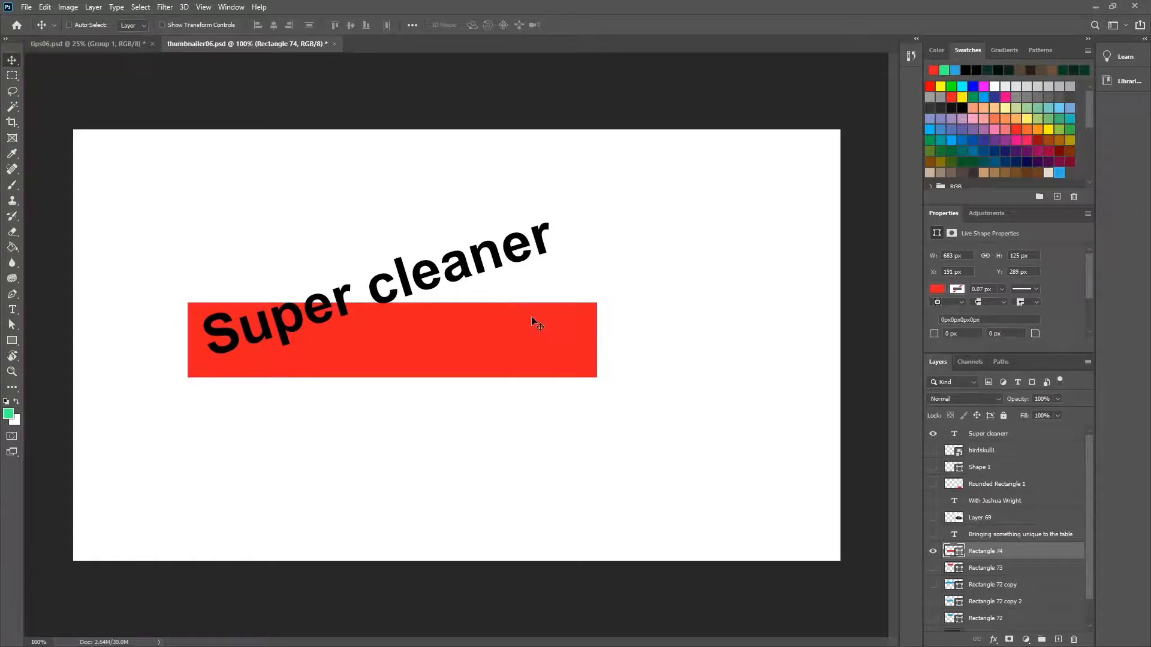
{"action": "left_click_drag", "start_coordinate": [532, 317], "coordinate": [537, 305]}
Rotate the new red rectangle to about -17.5° and position it so it backs the whole slanted "Super cleanerr" text.
{"action": "key", "text": "ctrl"}
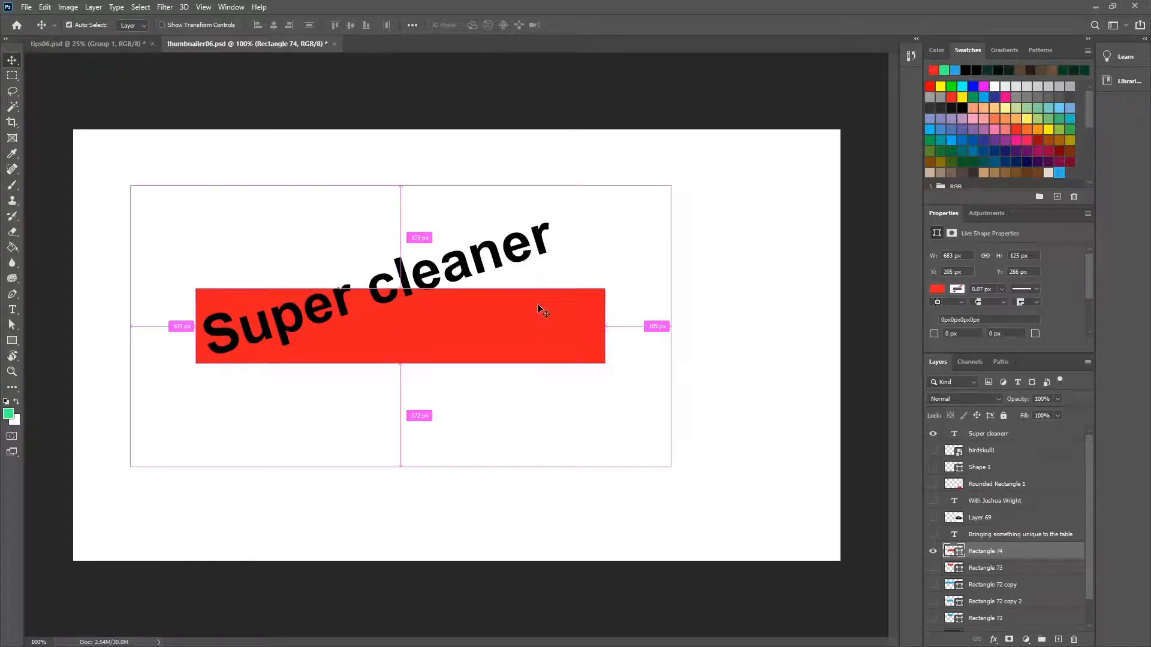
{"action": "key", "text": "ctrl+t"}
{"action": "left_click_drag", "start_coordinate": [631, 293], "coordinate": [603, 227]}
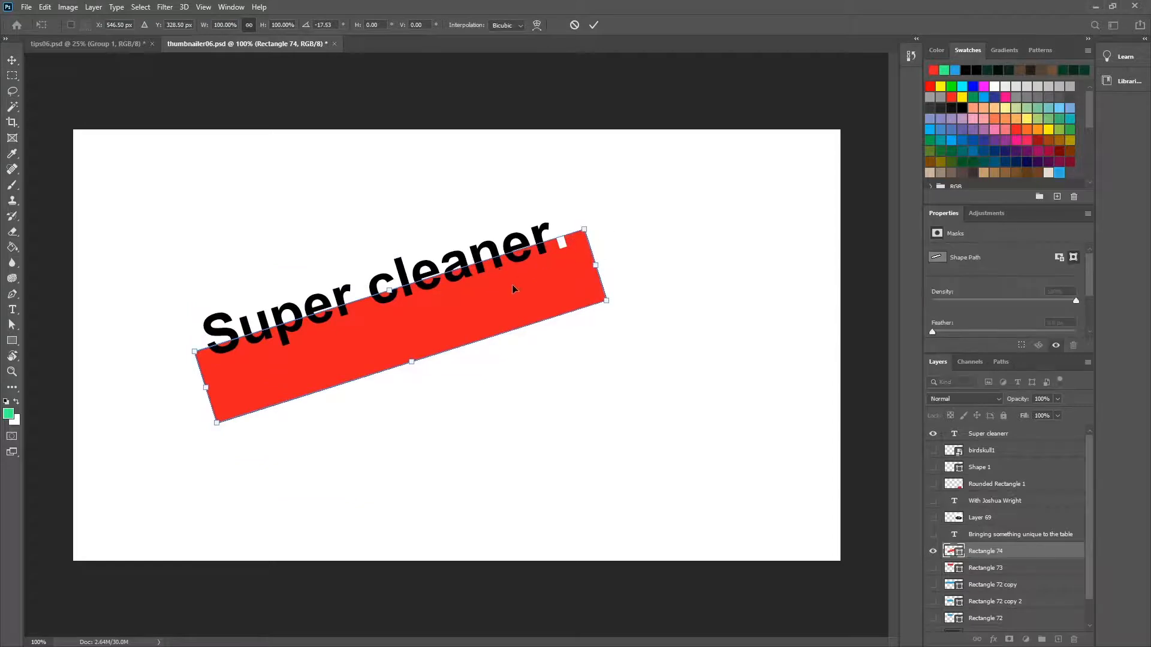
{"action": "left_click_drag", "start_coordinate": [513, 289], "coordinate": [506, 248]}
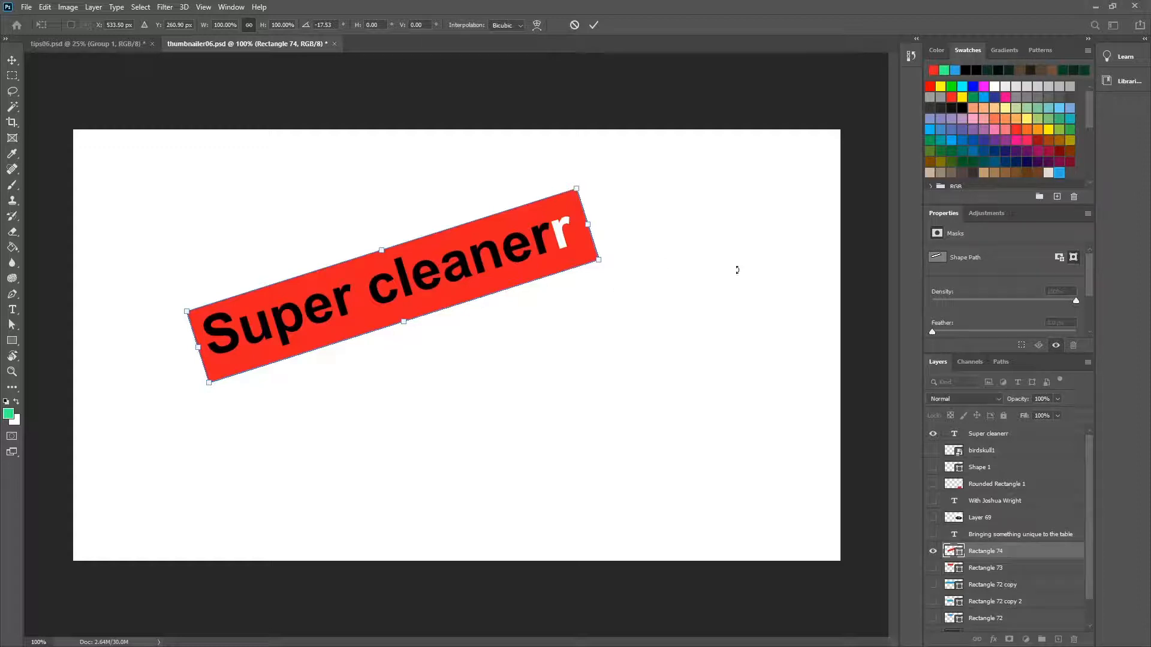
{"action": "left_click", "coordinate": [939, 553]}
{"action": "left_click", "coordinate": [939, 553]}
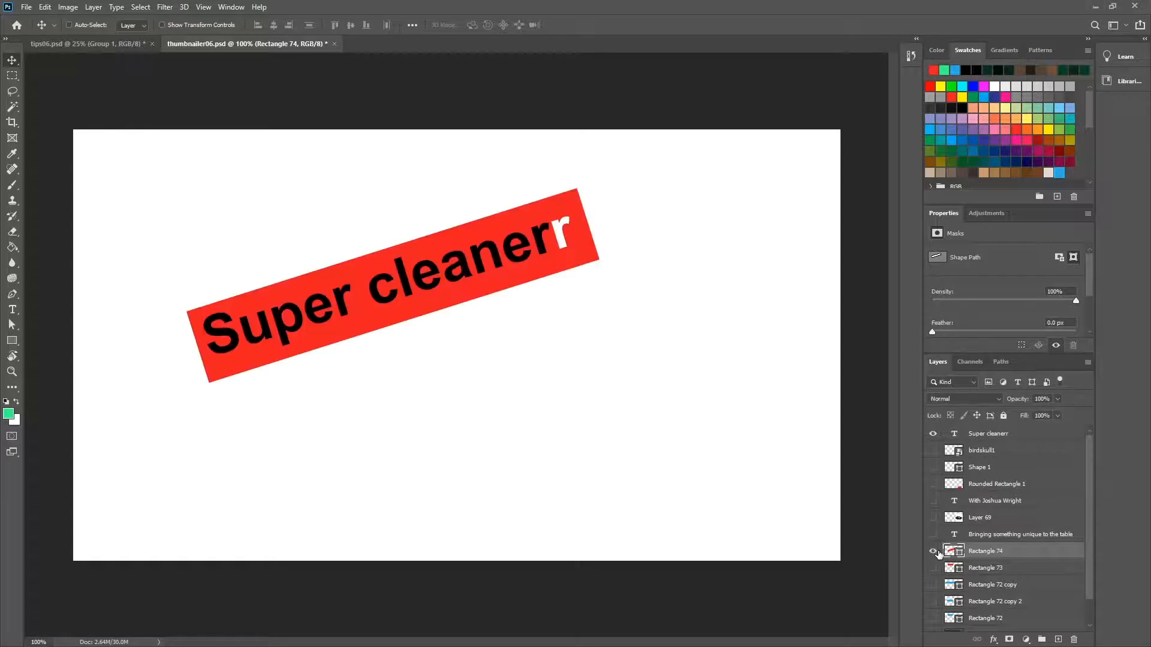
Show the birdskull1 layer, move it to about X 565, Y 90 px so it overlaps the red banner, and show Layer 2.
{"action": "left_click", "coordinate": [990, 453]}
{"action": "left_click", "coordinate": [932, 450]}
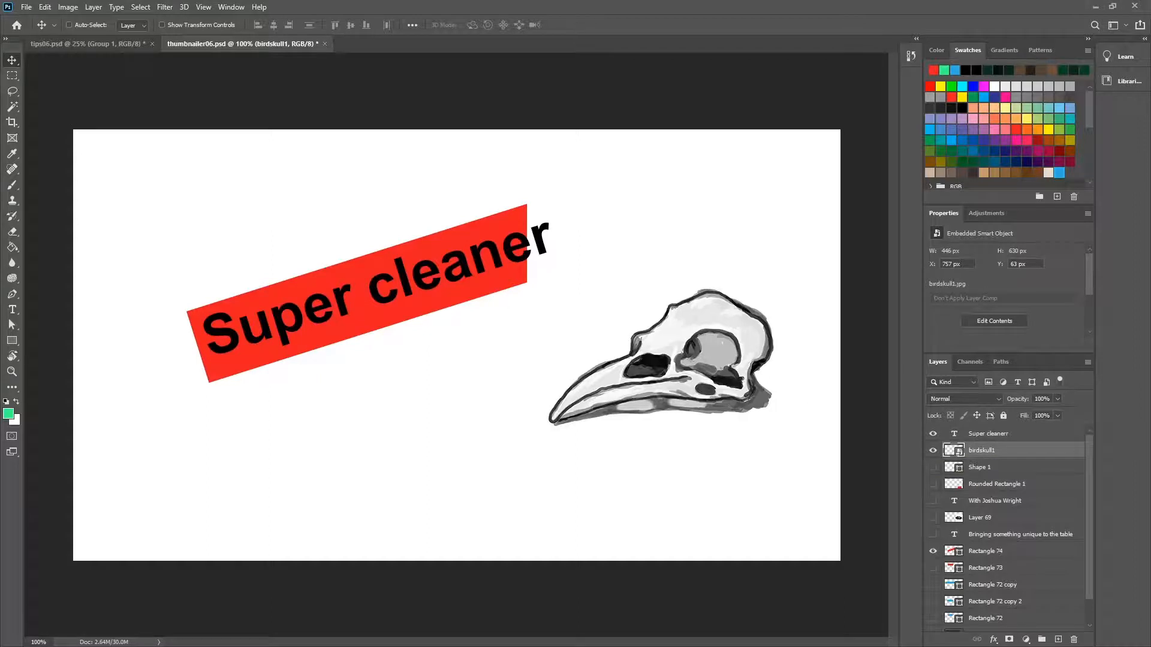
{"action": "left_click_drag", "start_coordinate": [727, 395], "coordinate": [680, 439]}
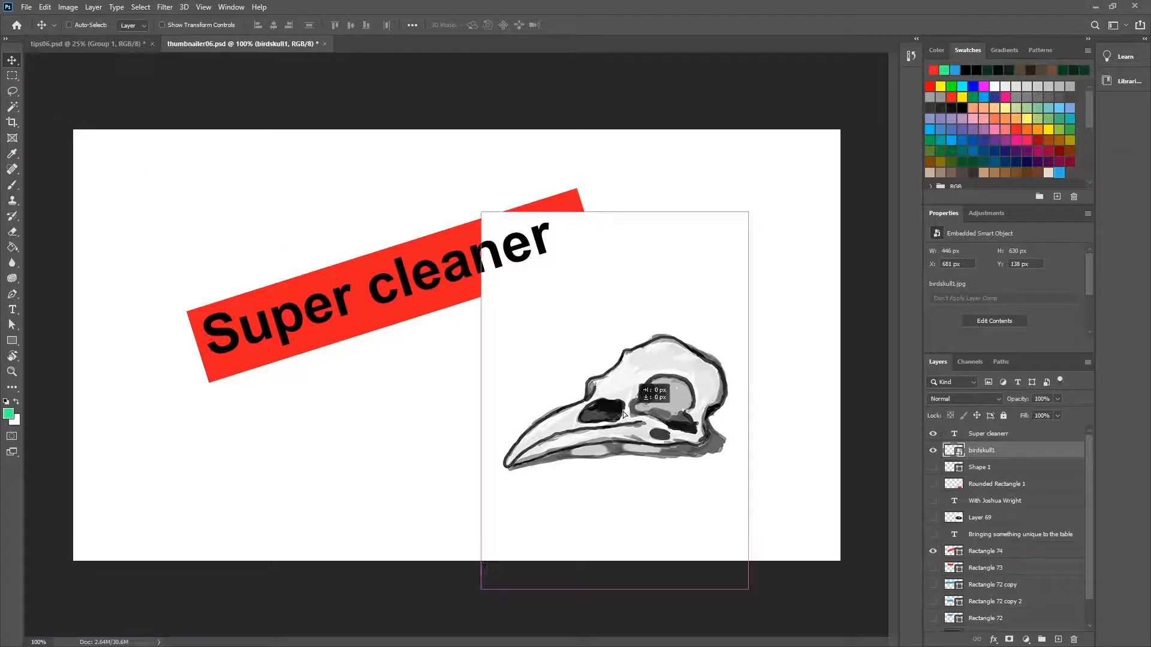
{"action": "left_click_drag", "start_coordinate": [633, 421], "coordinate": [564, 391]}
{"action": "scroll", "coordinate": [938, 599], "scroll_direction": "down", "scroll_amount": 1}
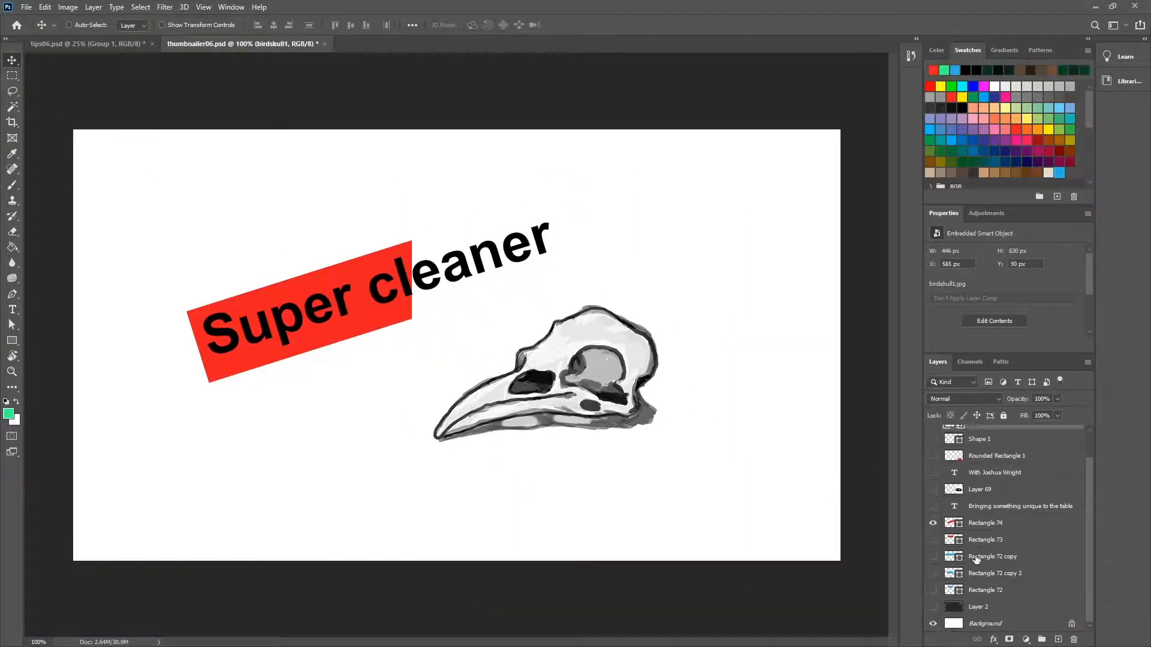
{"action": "left_click", "coordinate": [933, 608]}
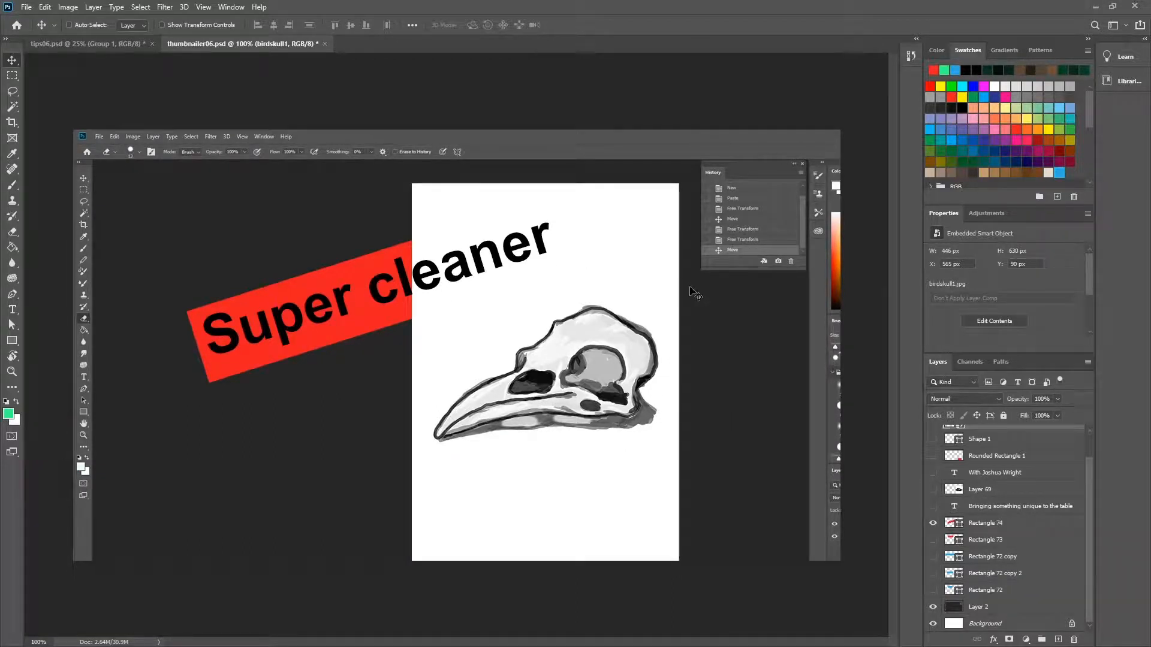
Rasterize the birdskull1 smart object layer.
{"action": "scroll", "coordinate": [1064, 538], "scroll_direction": "up", "scroll_amount": 1}
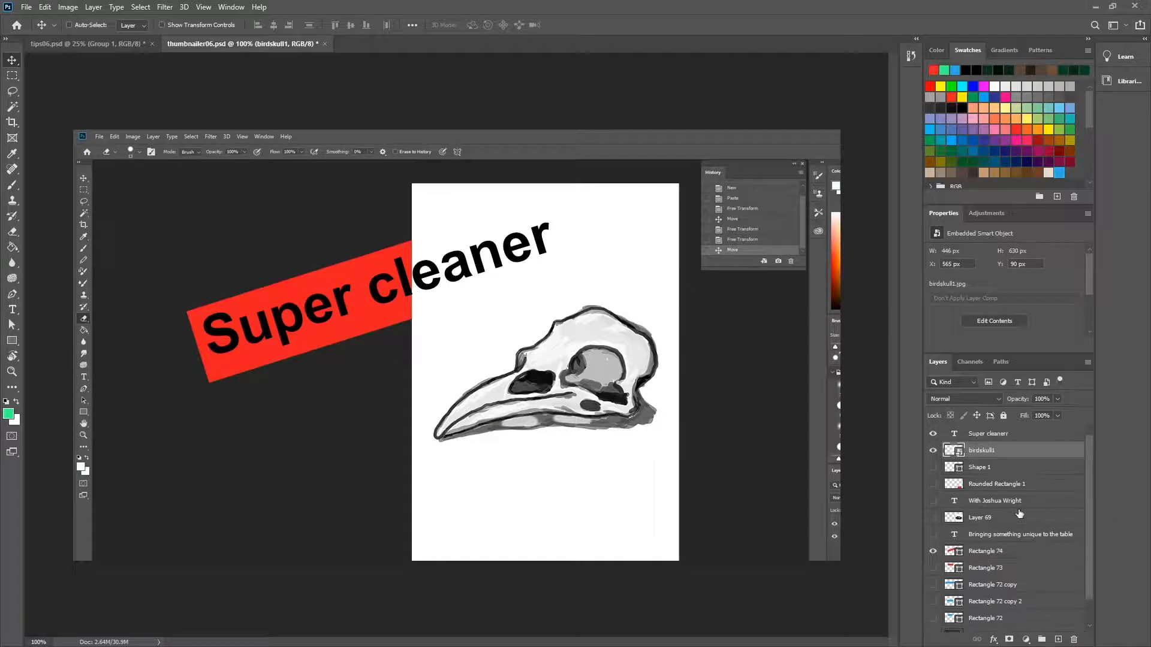
{"action": "right_click", "coordinate": [991, 453]}
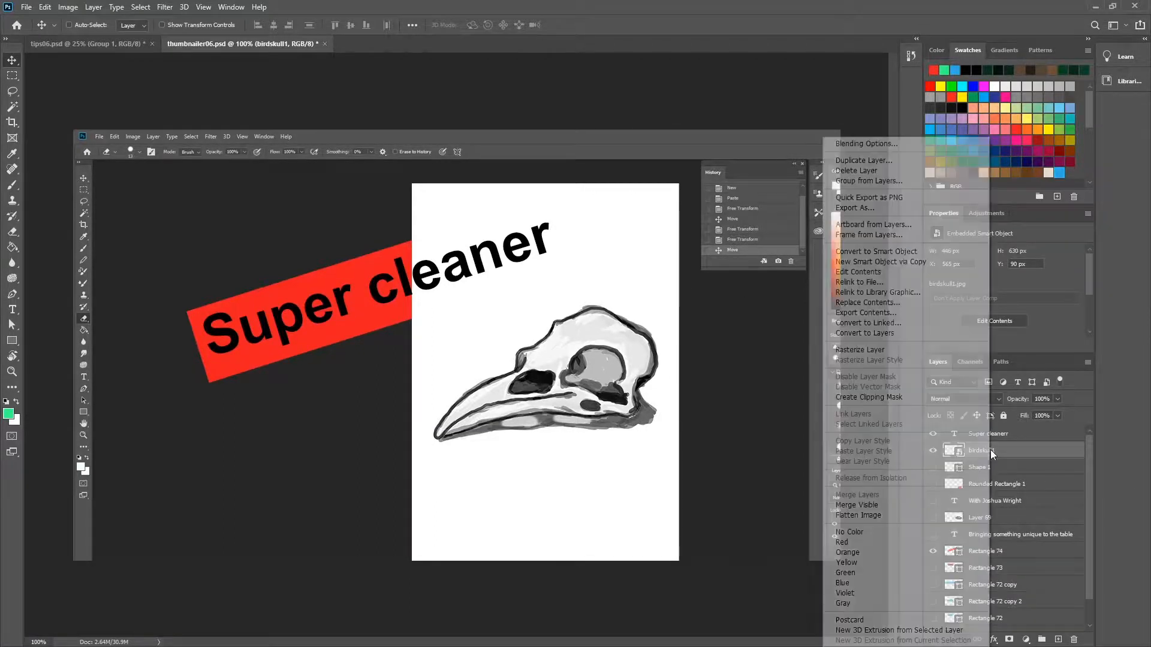
{"action": "left_click", "coordinate": [873, 352]}
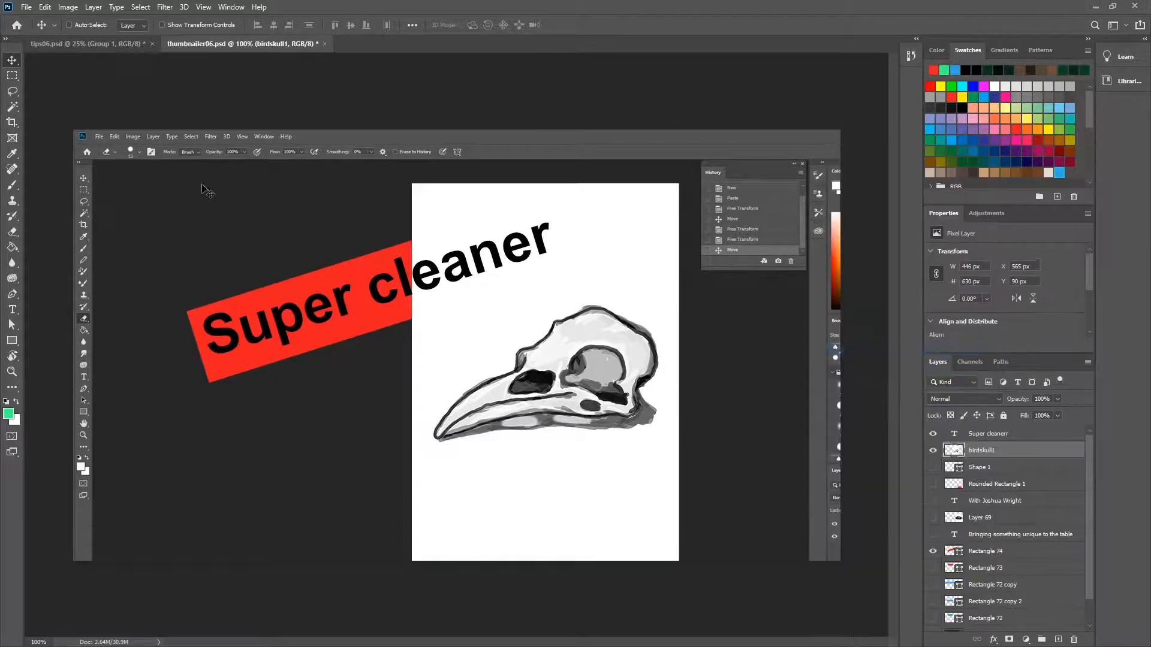
Select the white background around the skull on birdskull1 with the Magic Wand, delete it and clear the selection.
{"action": "left_click", "coordinate": [12, 106]}
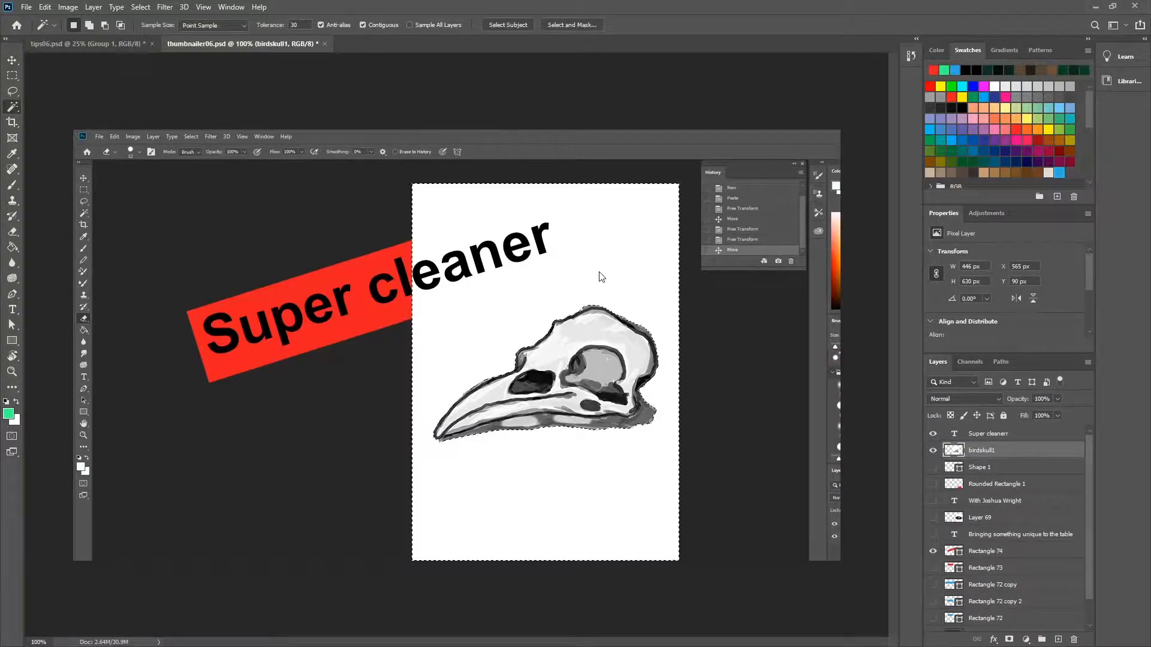
{"action": "left_click", "coordinate": [599, 271]}
{"action": "key", "text": "Delete"}
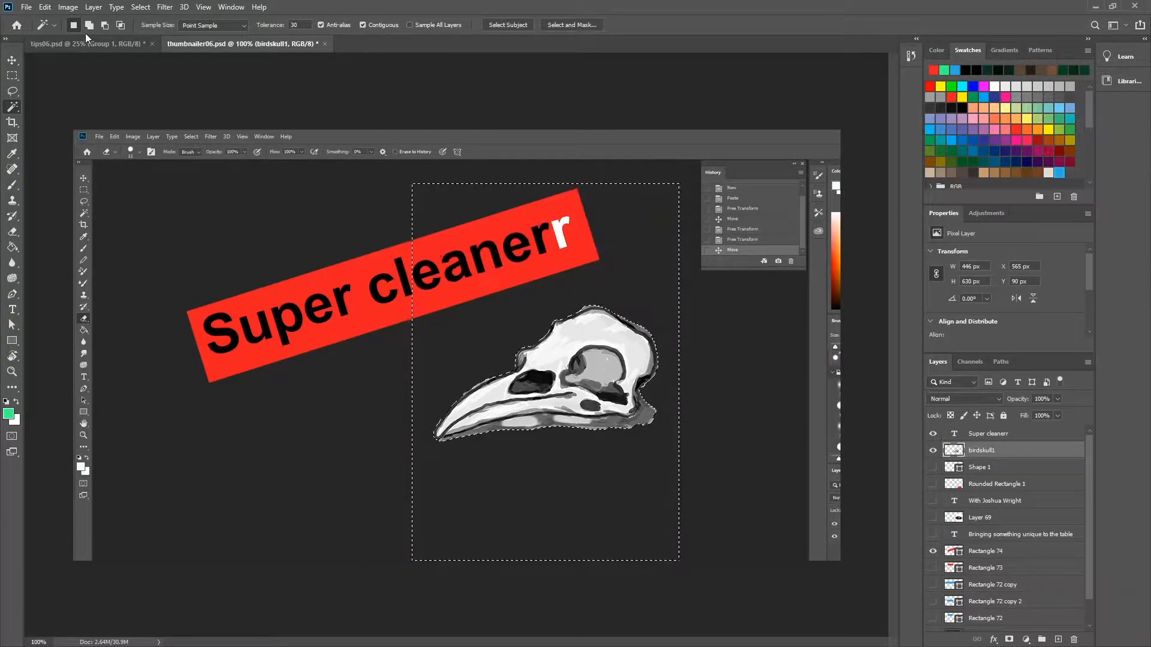
{"action": "left_click", "coordinate": [141, 7]}
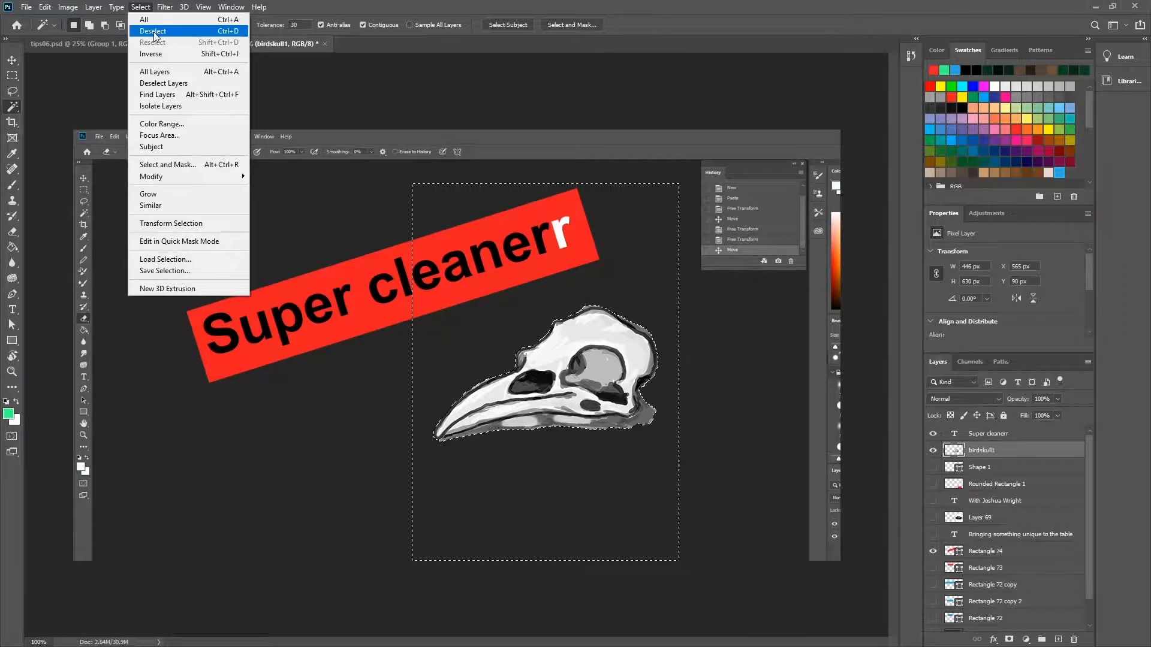
{"action": "left_click", "coordinate": [153, 31]}
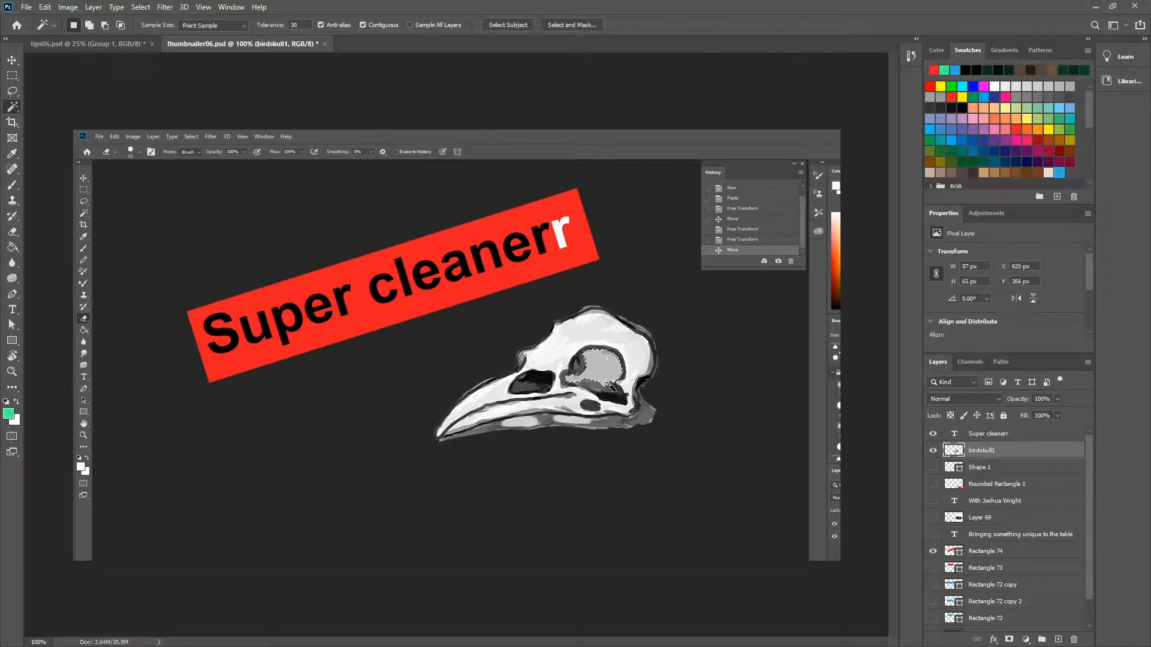
Deselect the skull's eye socket area and move the skull to about X 534, Y 334 px.
{"action": "left_click", "coordinate": [12, 60]}
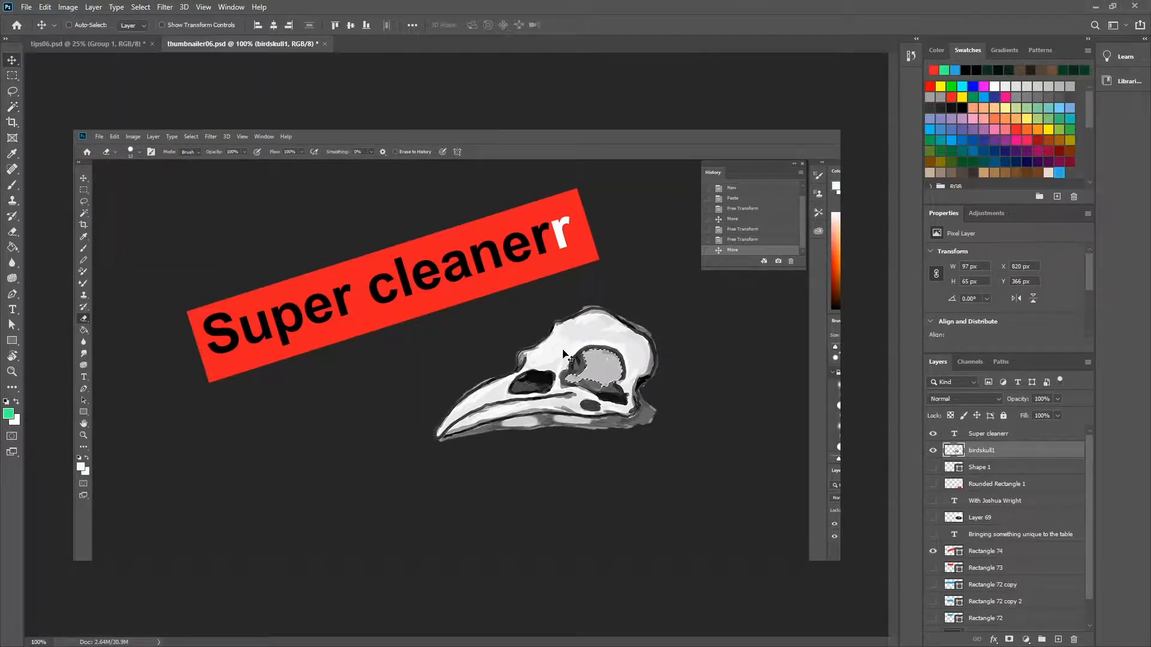
{"action": "left_click", "coordinate": [933, 452]}
{"action": "left_click", "coordinate": [935, 451]}
{"action": "left_click", "coordinate": [128, 7]}
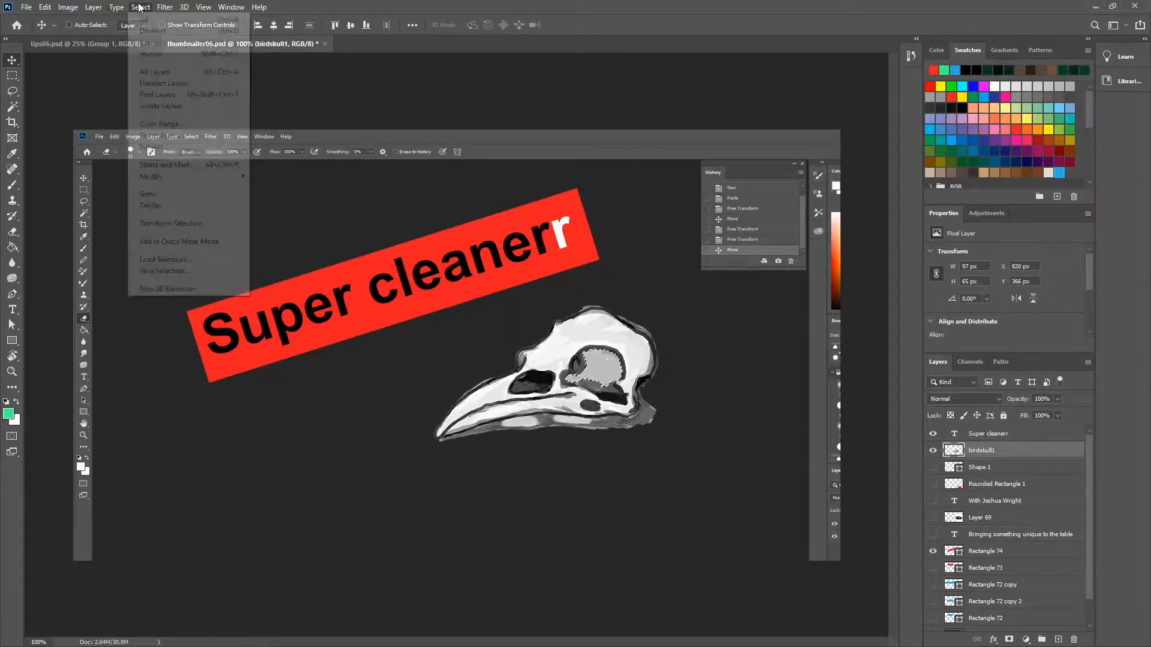
{"action": "left_click", "coordinate": [147, 35]}
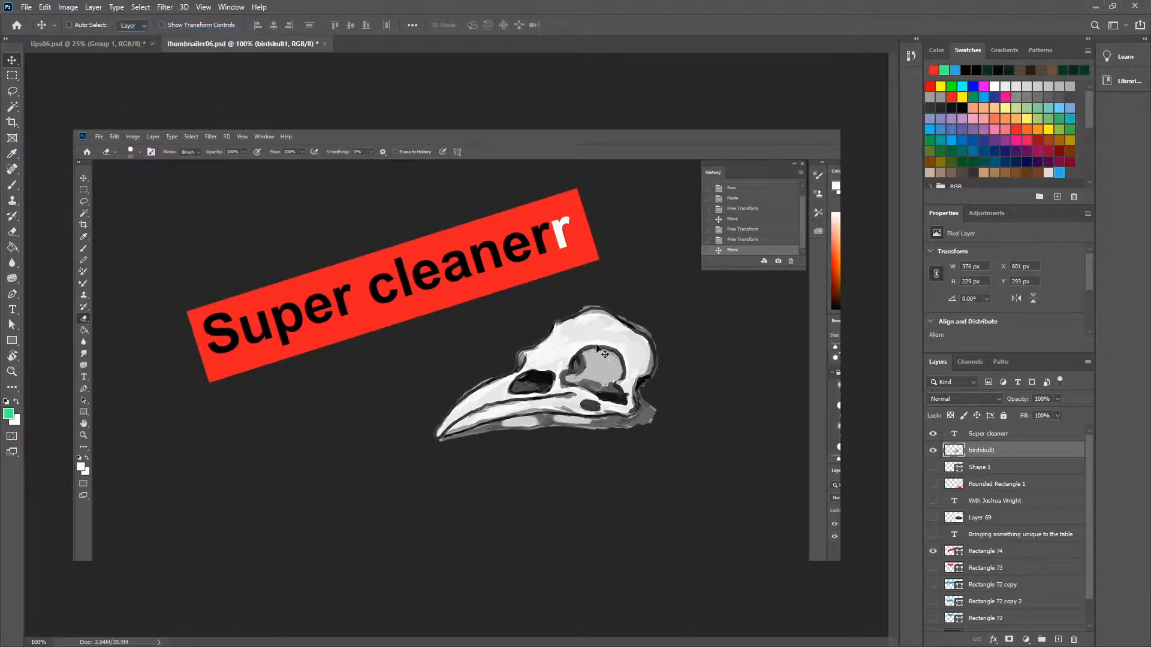
{"action": "left_click_drag", "start_coordinate": [596, 346], "coordinate": [560, 369]}
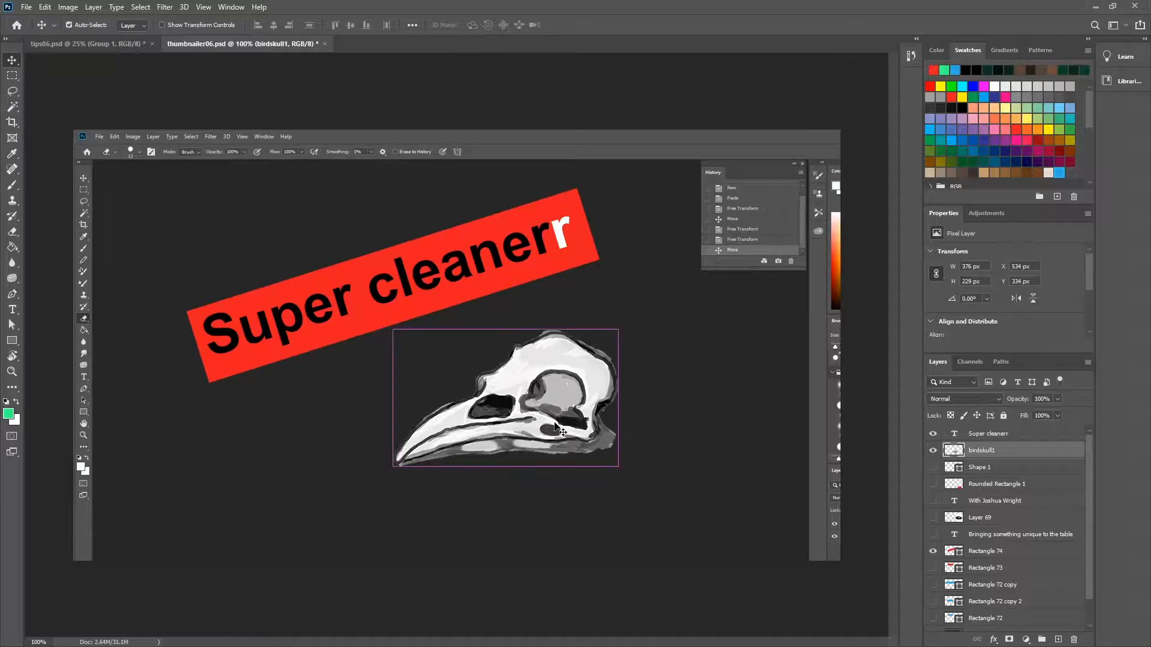
Enlarge the skull proportionally to about 583 × 355 px and move it to about X 575, Y 275 px.
{"action": "key", "text": "ctrl+t"}
{"action": "left_click_drag", "start_coordinate": [618, 330], "coordinate": [773, 271]}
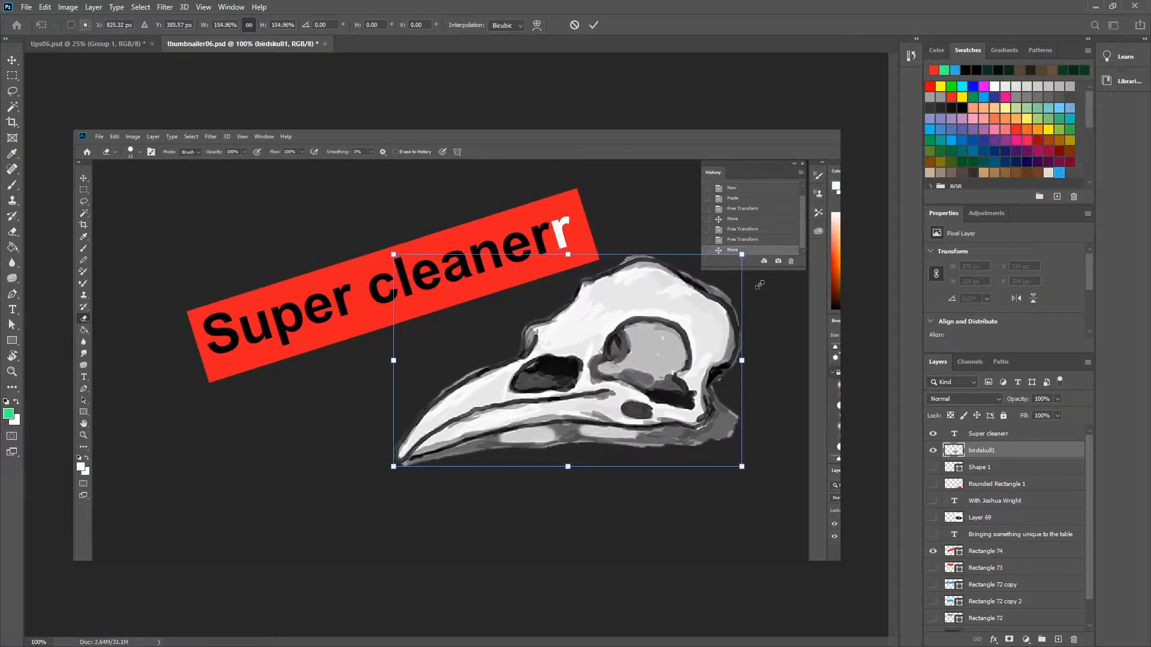
{"action": "left_click_drag", "start_coordinate": [659, 356], "coordinate": [693, 387]}
{"action": "key", "text": "Return"}
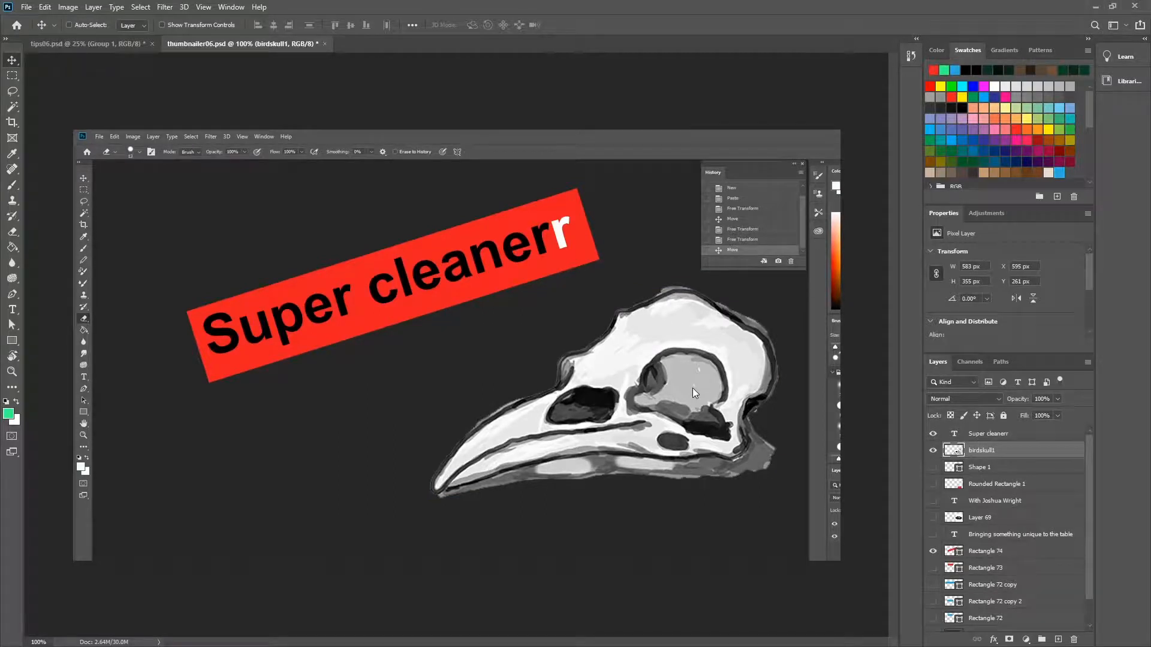
{"action": "mouse_move", "coordinate": [693, 388]}
{"action": "left_mouse_down"}
{"action": "mouse_move", "coordinate": [591, 393]}
{"action": "mouse_move", "coordinate": [711, 392]}
{"action": "mouse_move", "coordinate": [718, 415]}
{"action": "mouse_move", "coordinate": [693, 387]}
{"action": "mouse_move", "coordinate": [681, 396]}
{"action": "left_mouse_up"}
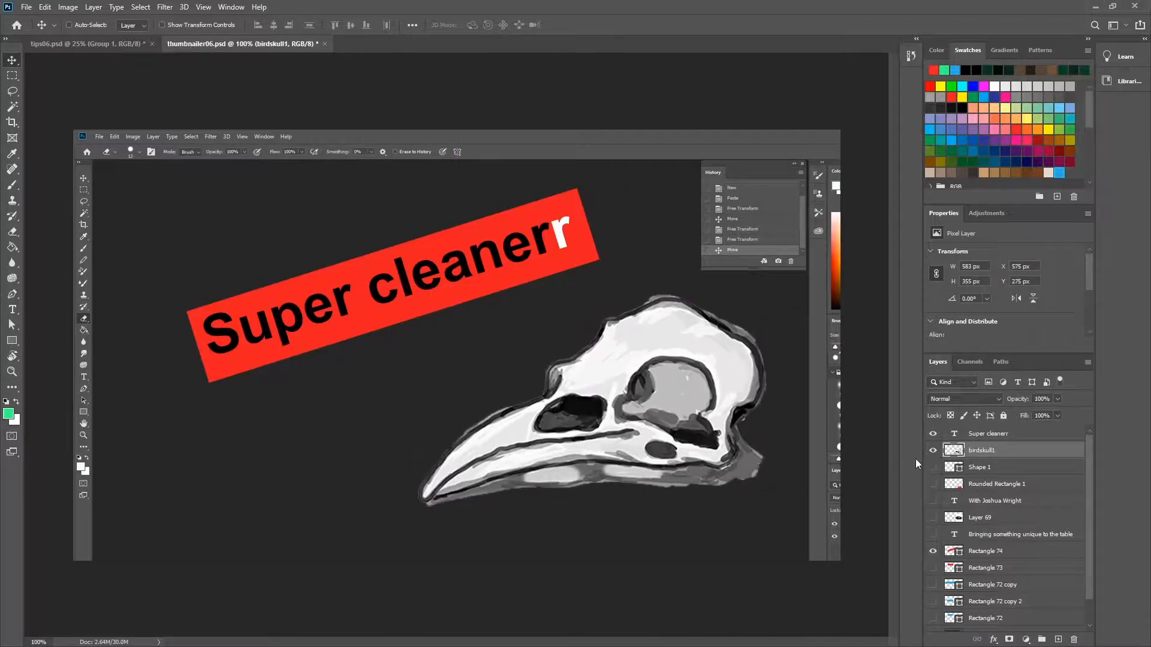
Show the play-button layers Shape 1 and Rounded Rectangle 1, select both, and hide them again.
{"action": "left_click", "coordinate": [932, 467]}
{"action": "left_click", "coordinate": [933, 484]}
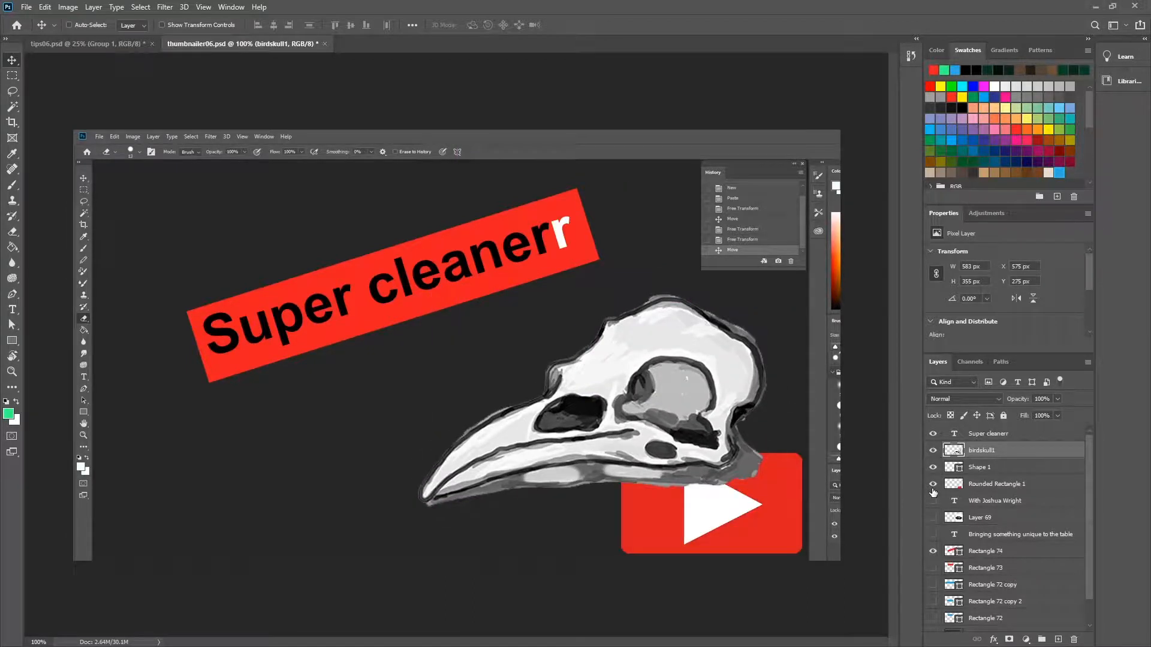
{"action": "left_click", "coordinate": [989, 469]}
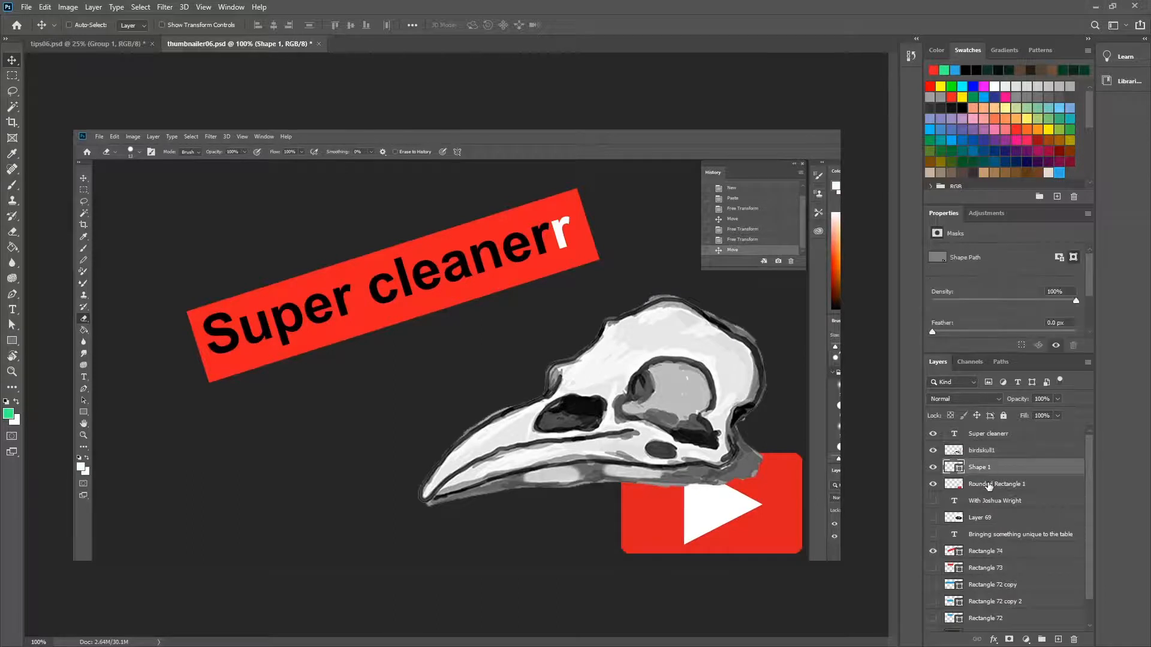
{"action": "left_click", "coordinate": [992, 487]}
{"action": "left_click", "coordinate": [988, 469], "text": "shift"}
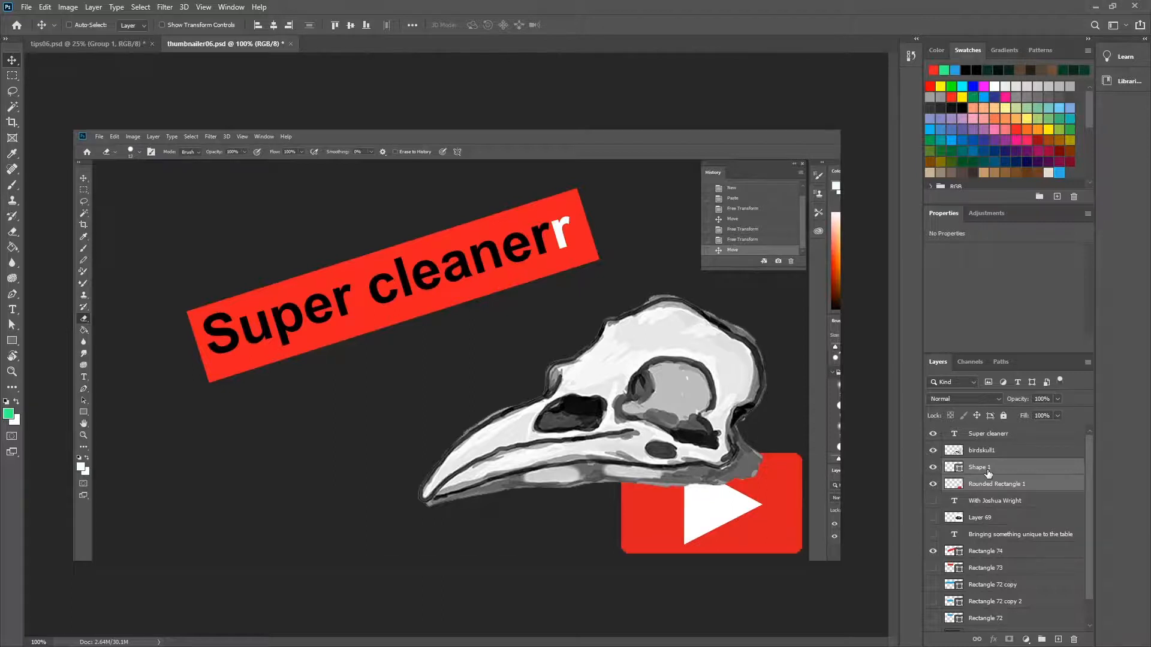
{"action": "left_click", "coordinate": [933, 467]}
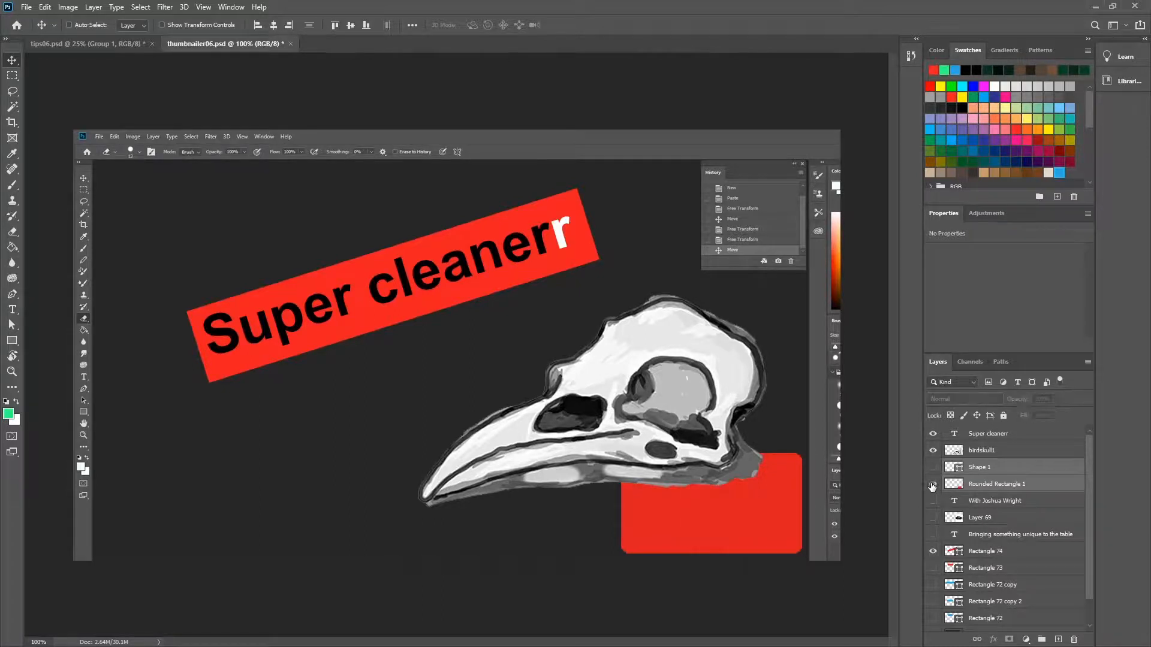
{"action": "left_click", "coordinate": [933, 484]}
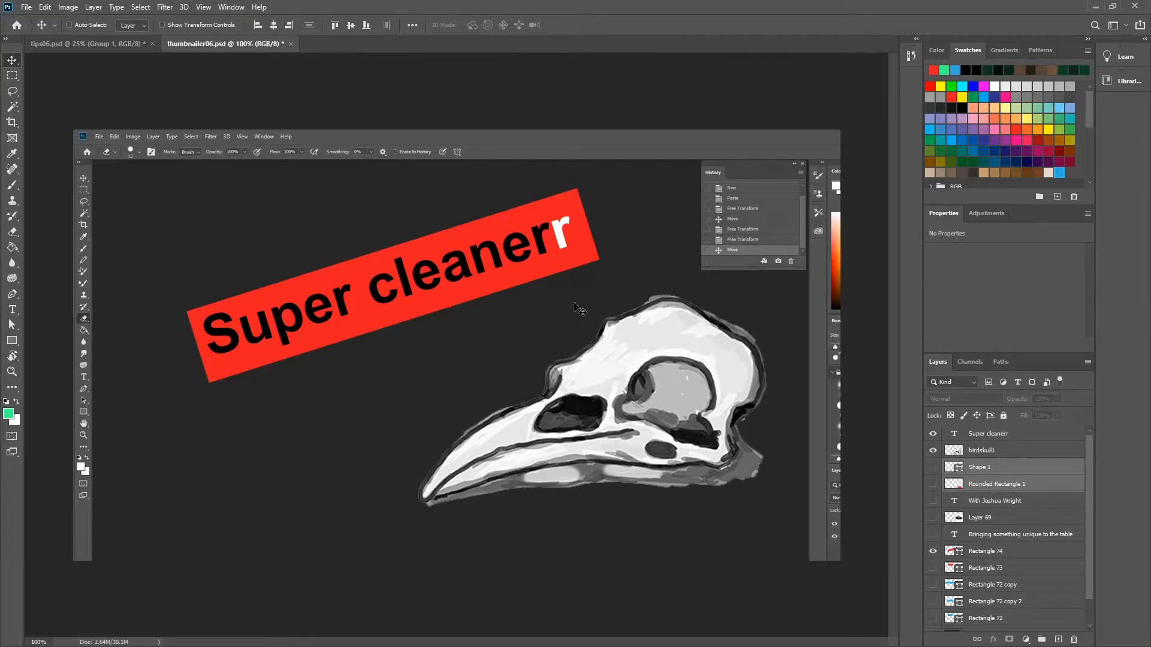
Hide the Super cleanerr text layer while keeping the birdskull1 layer visible.
{"action": "left_click", "coordinate": [933, 450]}
{"action": "left_click", "coordinate": [933, 434]}
{"action": "left_click", "coordinate": [932, 450]}
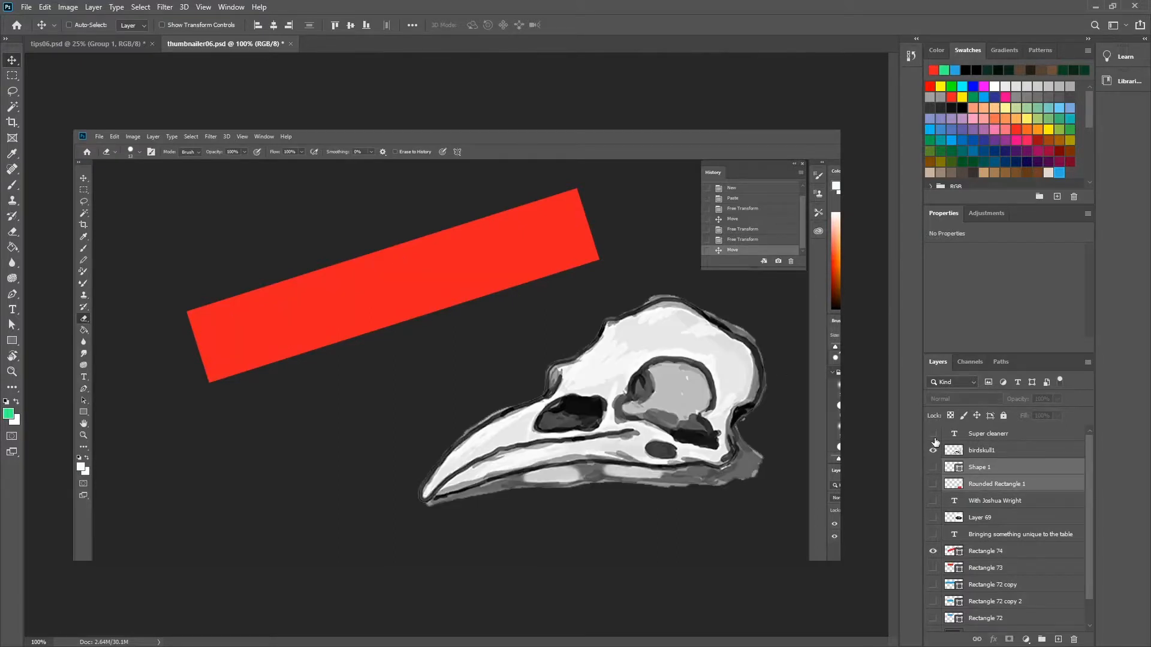
{"action": "left_click", "coordinate": [933, 434]}
{"action": "left_click", "coordinate": [933, 434]}
Draw a paragraph text box about 550 × 198 px overlapping the red banner and clear its placeholder text.
{"action": "left_click", "coordinate": [12, 310]}
{"action": "left_click_drag", "start_coordinate": [215, 273], "coordinate": [544, 391]}
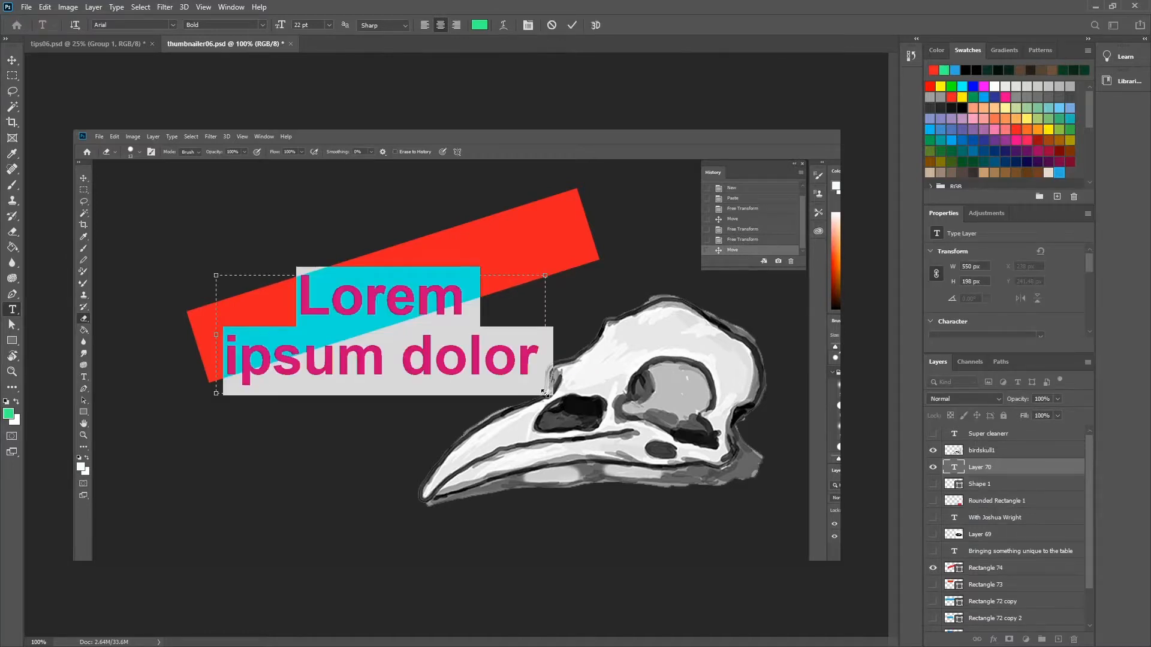
{"action": "key", "text": "Delete"}
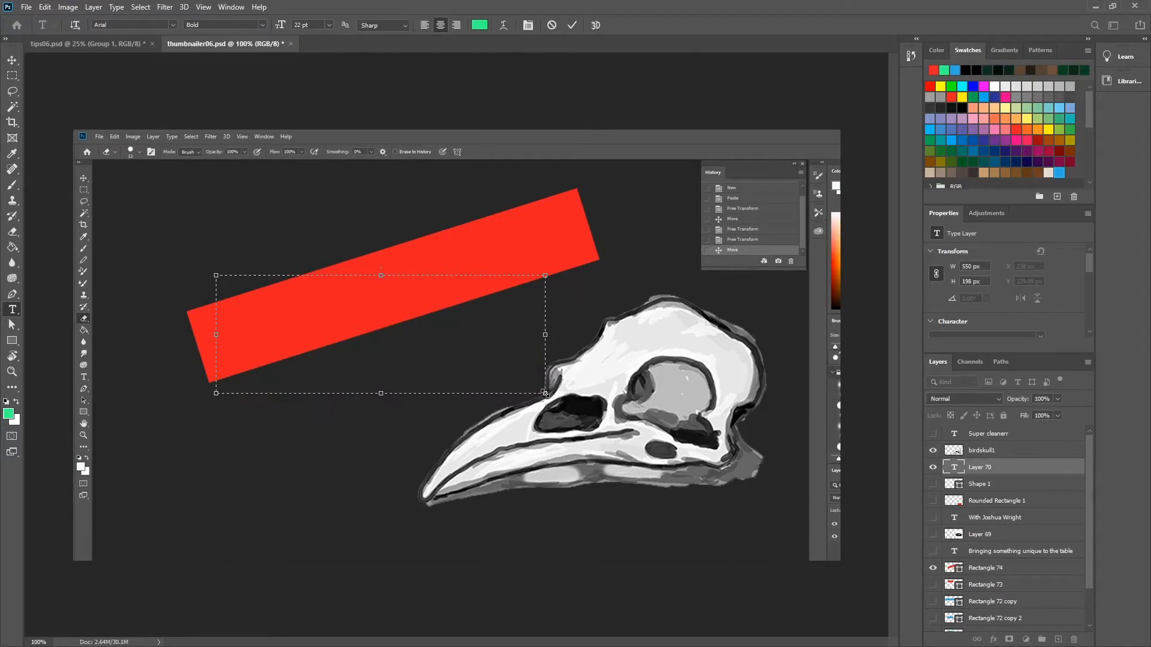